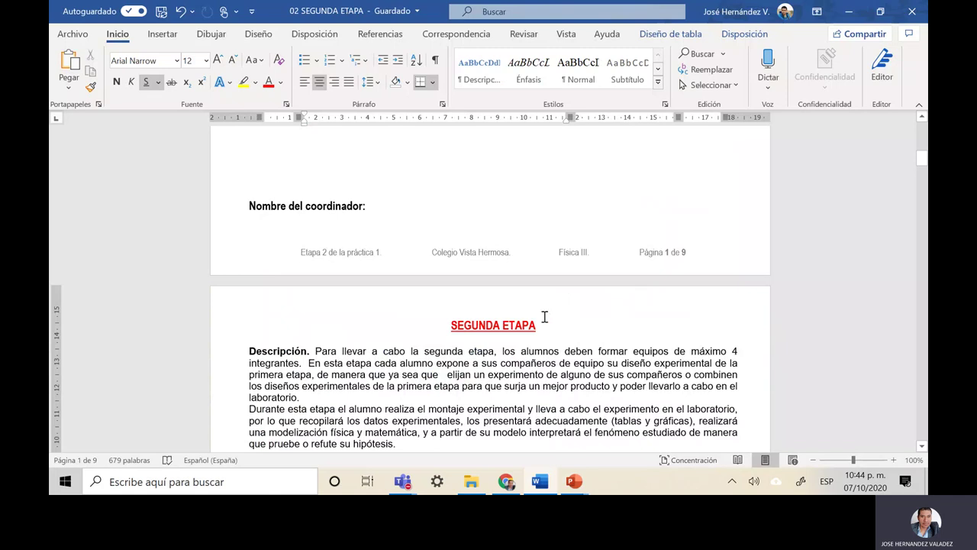
Review the activity program in the Word document, the Ohm's law simulator, the presentation slides and the Resultados table
{"action": "scroll", "coordinate": [549, 304], "scroll_direction": "down", "scroll_amount": 5}
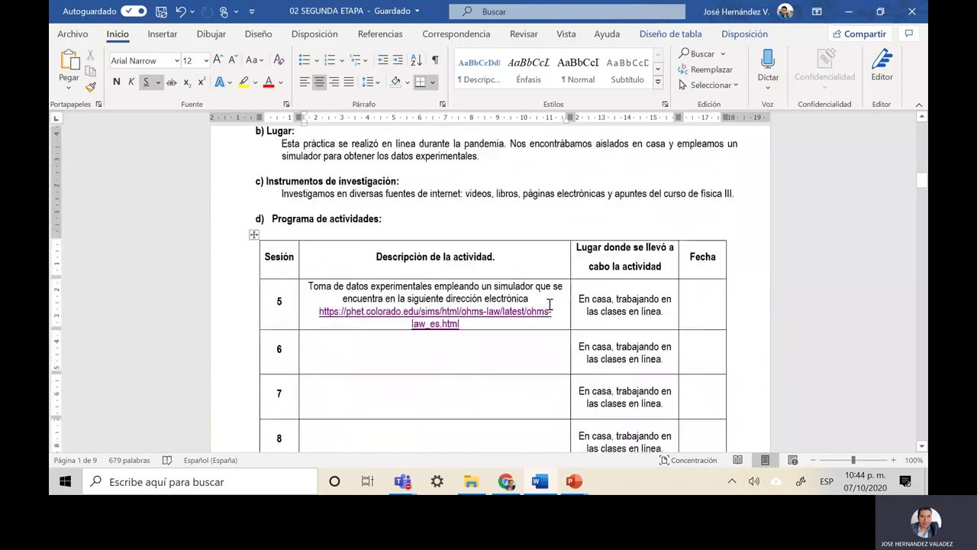
{"action": "scroll", "coordinate": [549, 305], "scroll_direction": "down", "scroll_amount": 4}
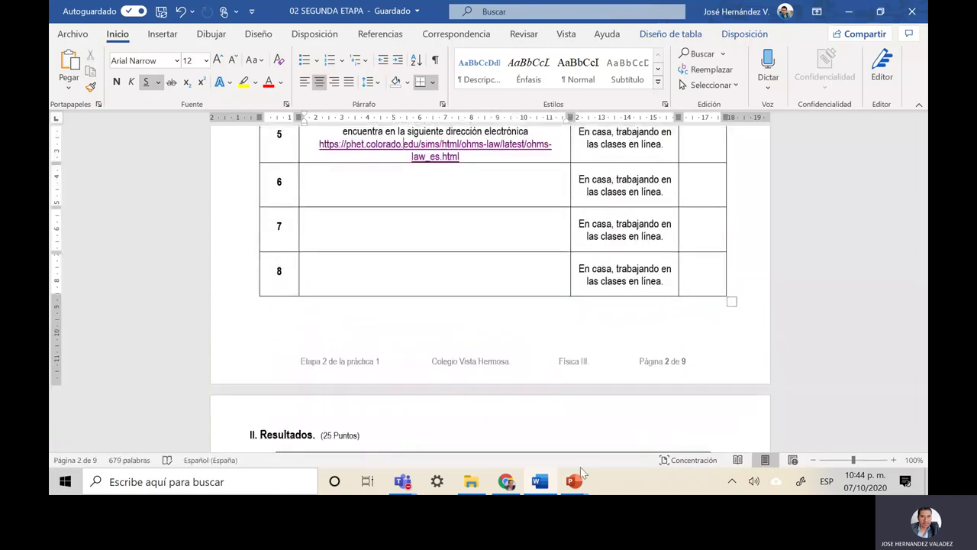
{"action": "mouse_move", "coordinate": [505, 483]}
{"action": "left_click", "coordinate": [505, 483]}
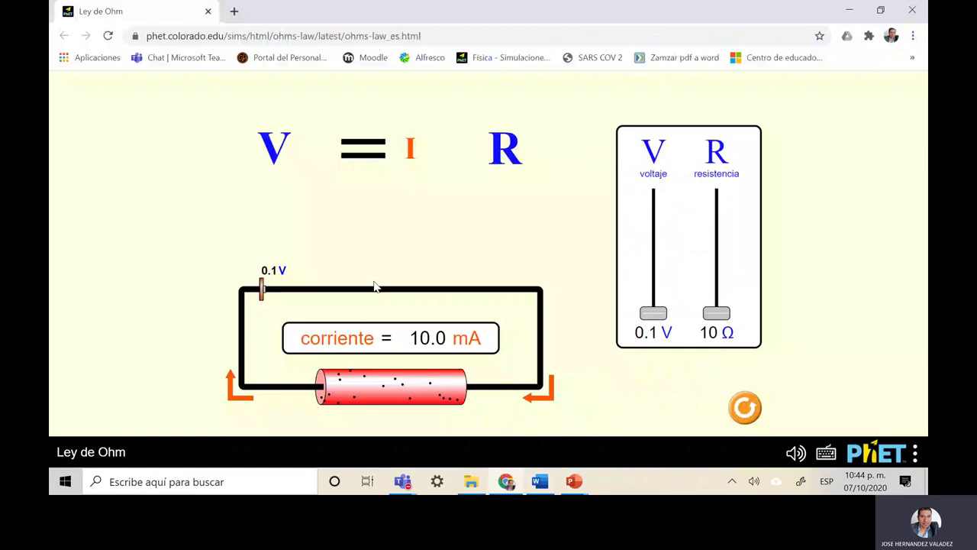
{"action": "mouse_move", "coordinate": [574, 481]}
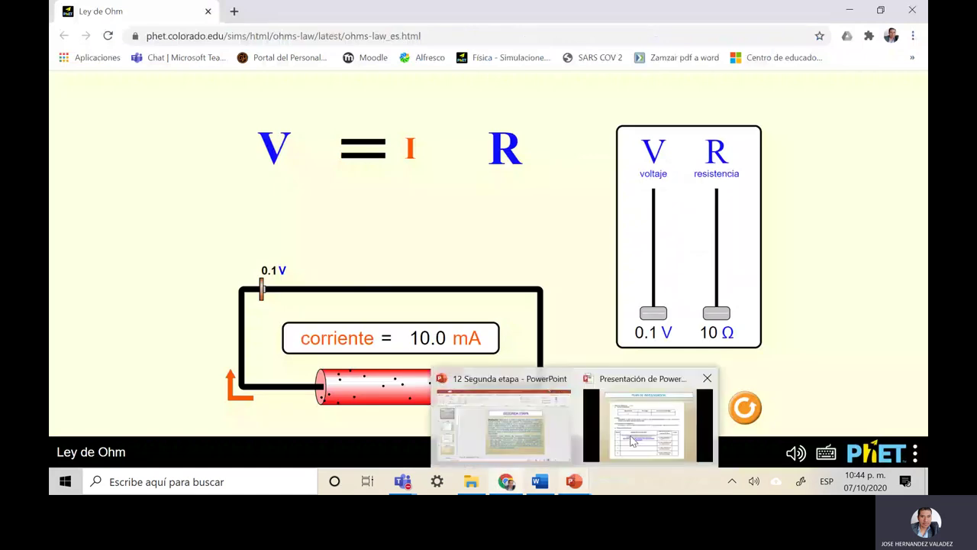
{"action": "left_click", "coordinate": [632, 441]}
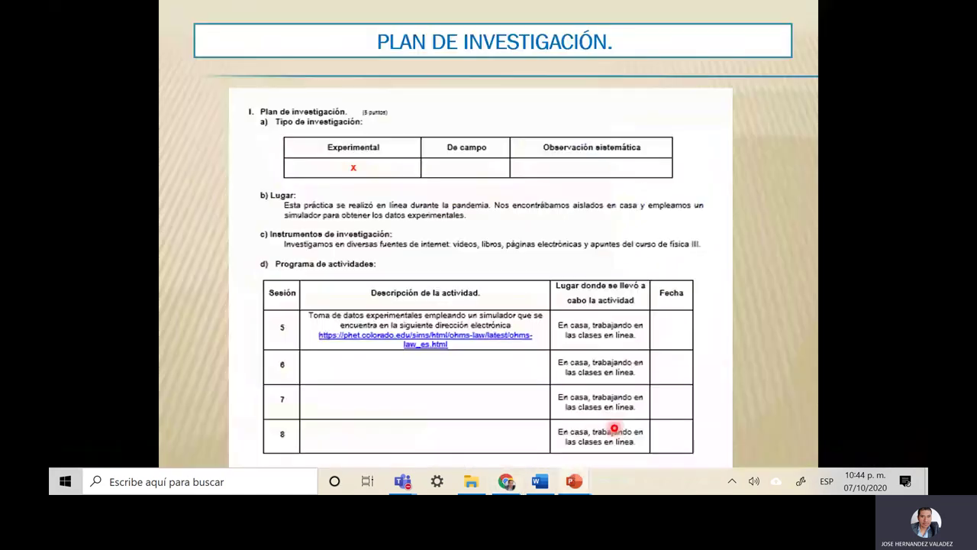
{"action": "left_click", "coordinate": [618, 327]}
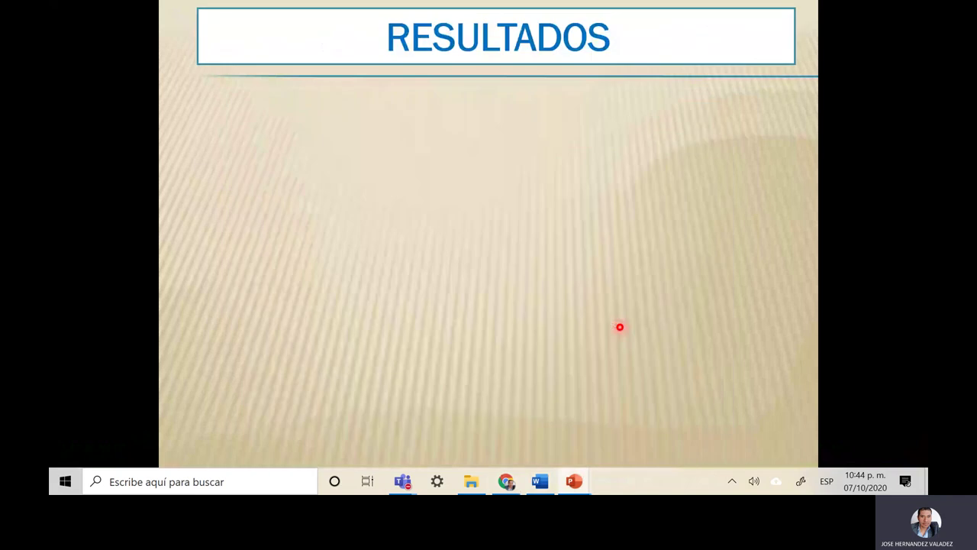
{"action": "mouse_move", "coordinate": [540, 481]}
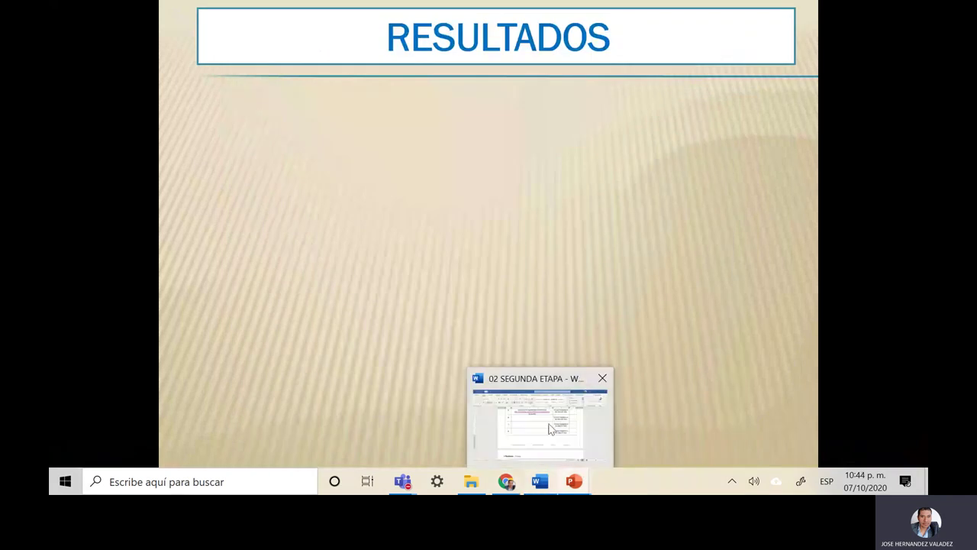
{"action": "left_click", "coordinate": [550, 429]}
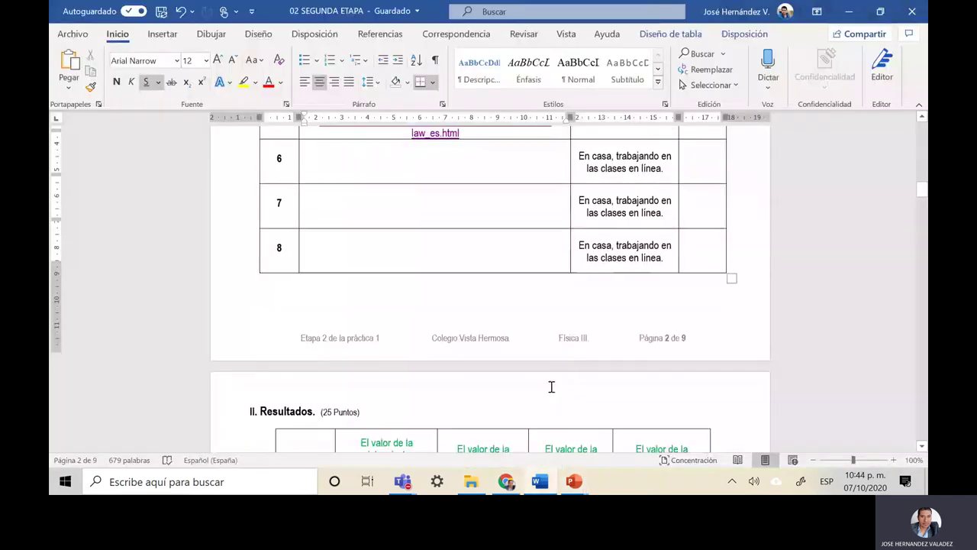
{"action": "scroll", "coordinate": [551, 387], "scroll_direction": "down", "scroll_amount": 4}
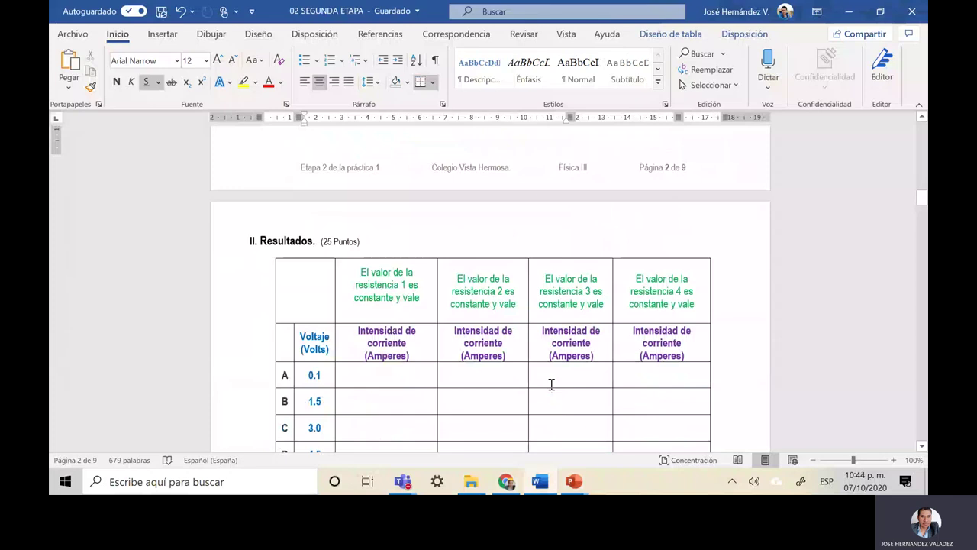
{"action": "scroll", "coordinate": [552, 384], "scroll_direction": "down", "scroll_amount": 2}
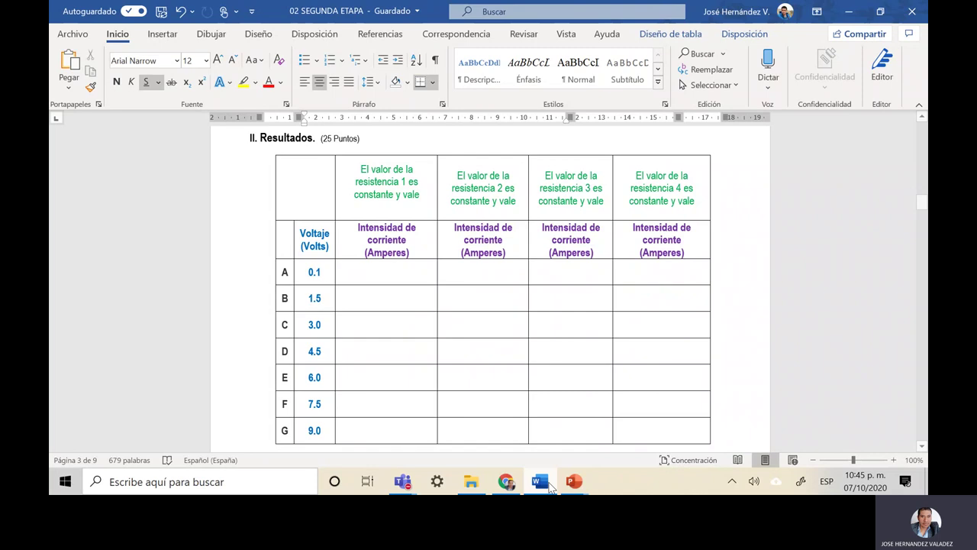
Switch to the Ohm's law simulator in Chrome and set the resistance to 98 Ω, checking it against the Word results table
{"action": "left_click", "coordinate": [508, 483]}
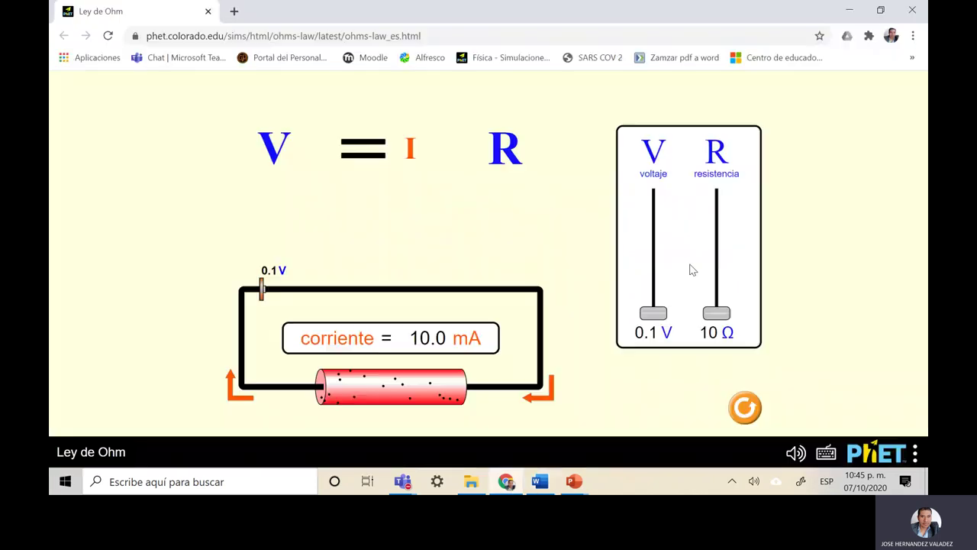
{"action": "left_click_drag", "start_coordinate": [716, 311], "coordinate": [713, 305]}
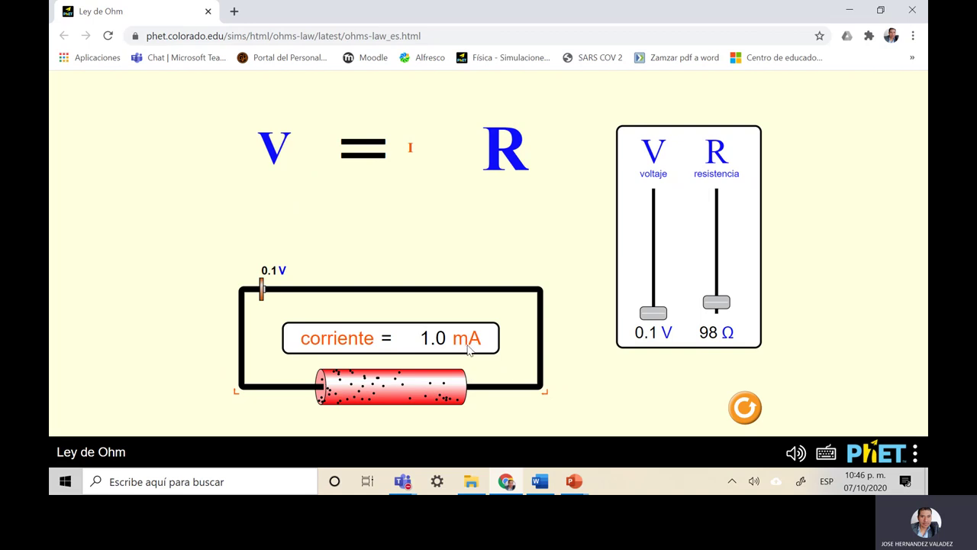
{"action": "left_click", "coordinate": [540, 483]}
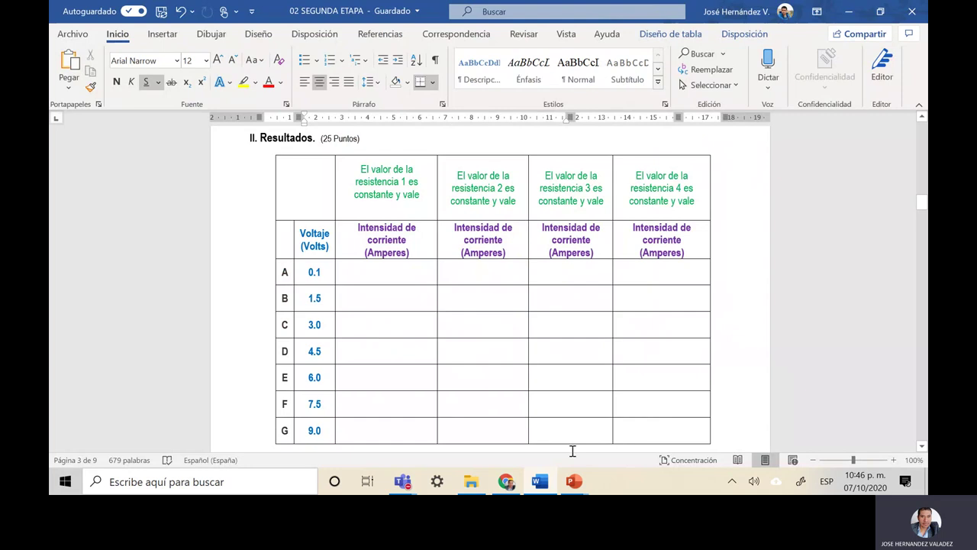
{"action": "mouse_move", "coordinate": [512, 485]}
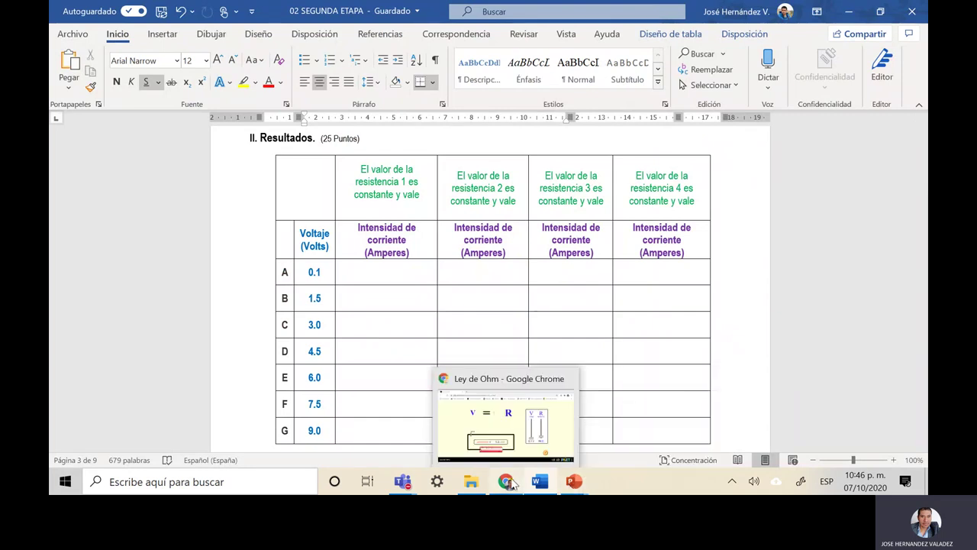
{"action": "left_click", "coordinate": [512, 484]}
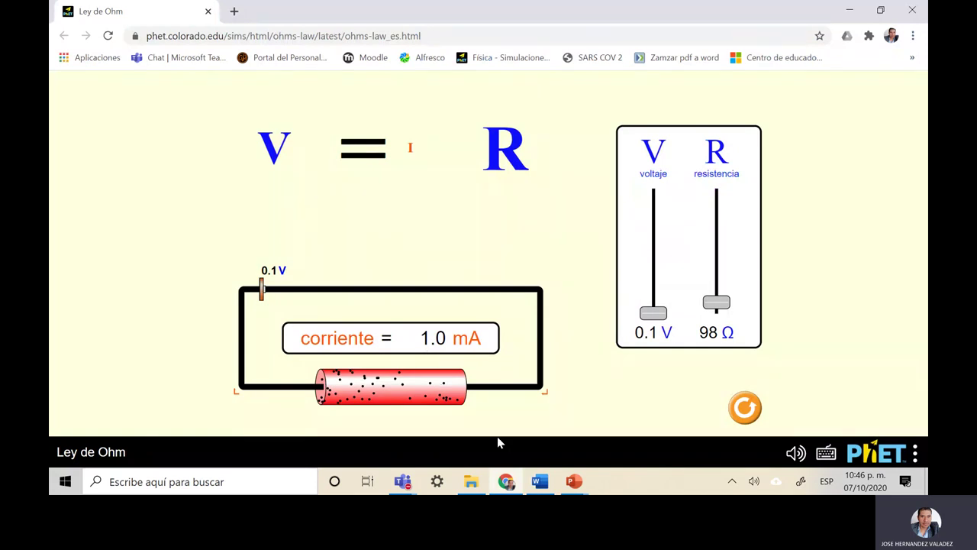
In the Word results table, enter 0.001 as the current for resistance 1 in row A
{"action": "mouse_move", "coordinate": [576, 485]}
{"action": "mouse_move", "coordinate": [541, 486]}
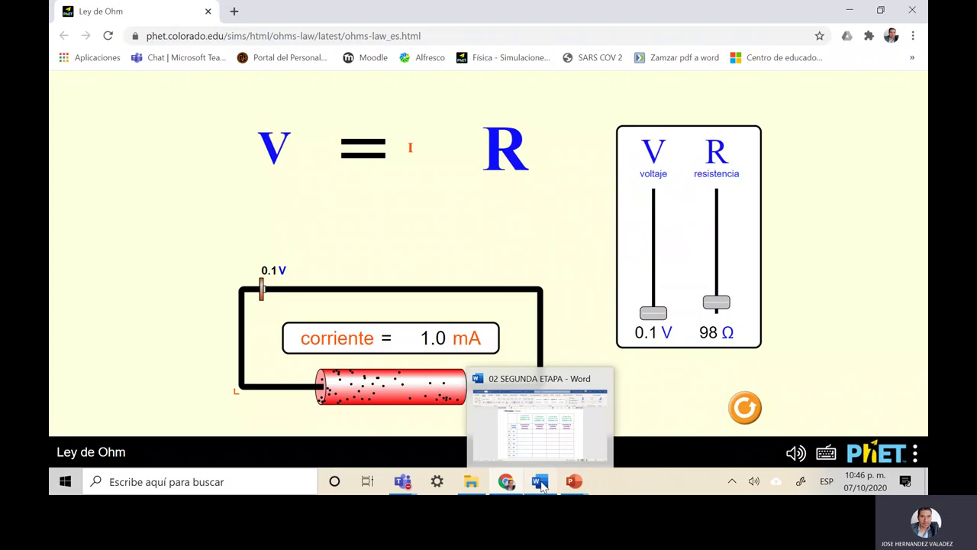
{"action": "left_click", "coordinate": [541, 486]}
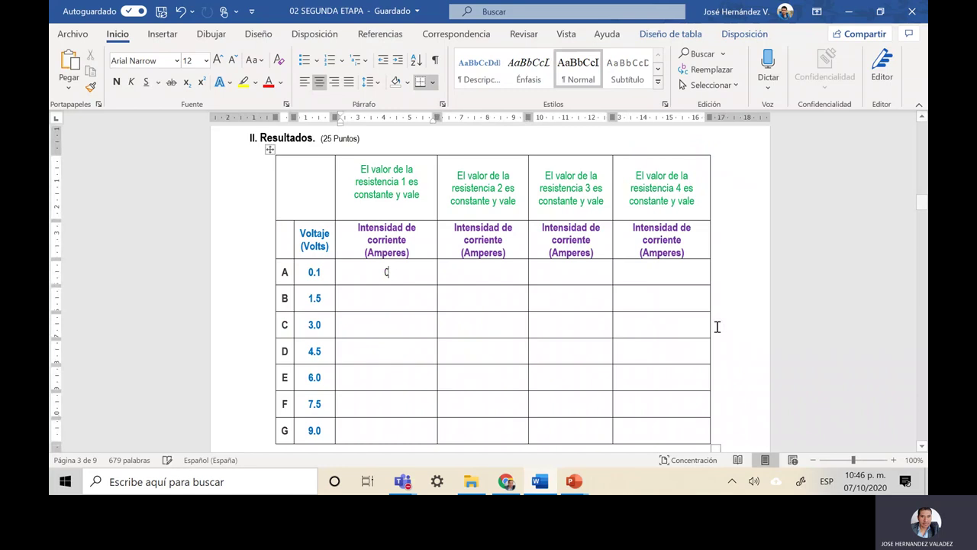
{"action": "type", "text": "0.001"}
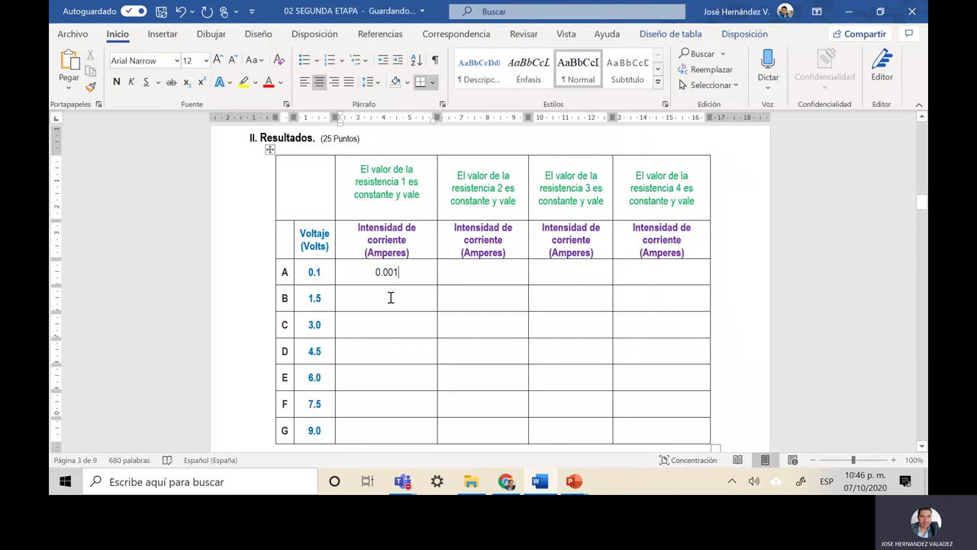
Check the simulator's resistance, then add 98Ω after "constante y vale" in the table's resistance 1 heading in Word
{"action": "mouse_move", "coordinate": [506, 481]}
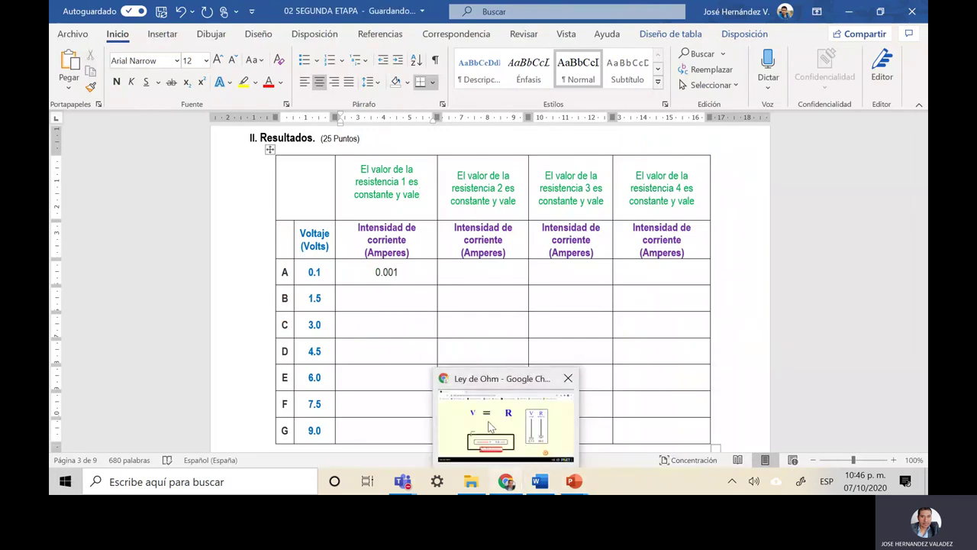
{"action": "left_click", "coordinate": [490, 427]}
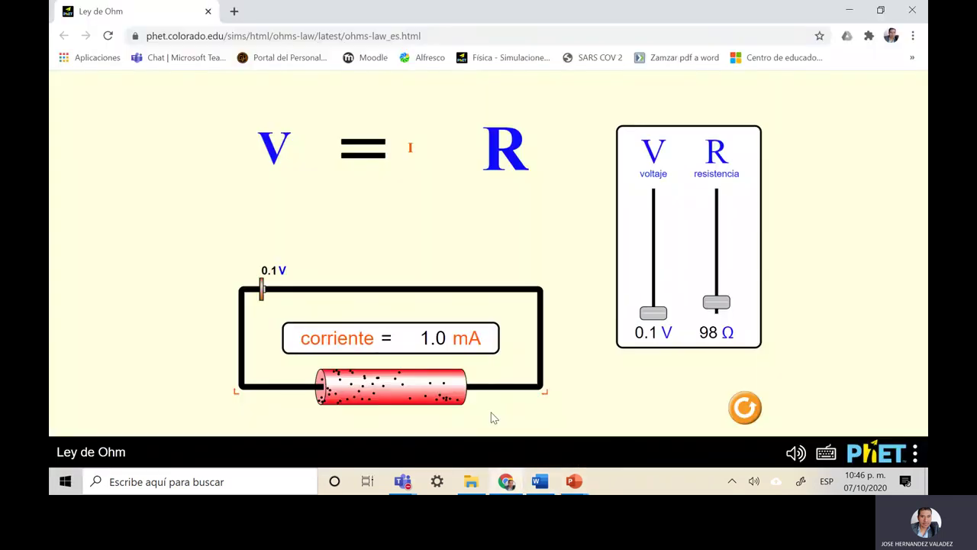
{"action": "left_click", "coordinate": [539, 481]}
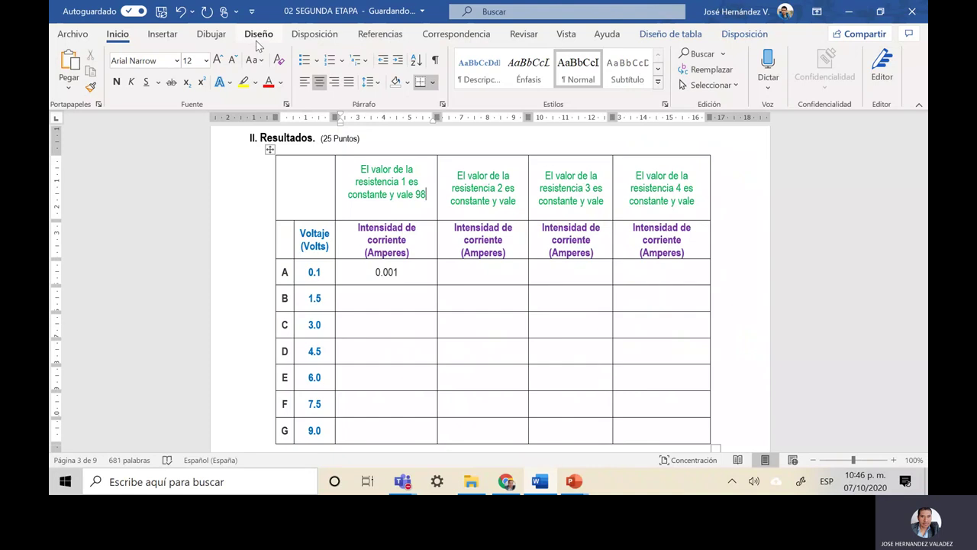
{"action": "left_click", "coordinate": [163, 38]}
{"action": "left_click", "coordinate": [884, 69]}
{"action": "left_click", "coordinate": [903, 131]}
{"action": "left_click", "coordinate": [834, 173]}
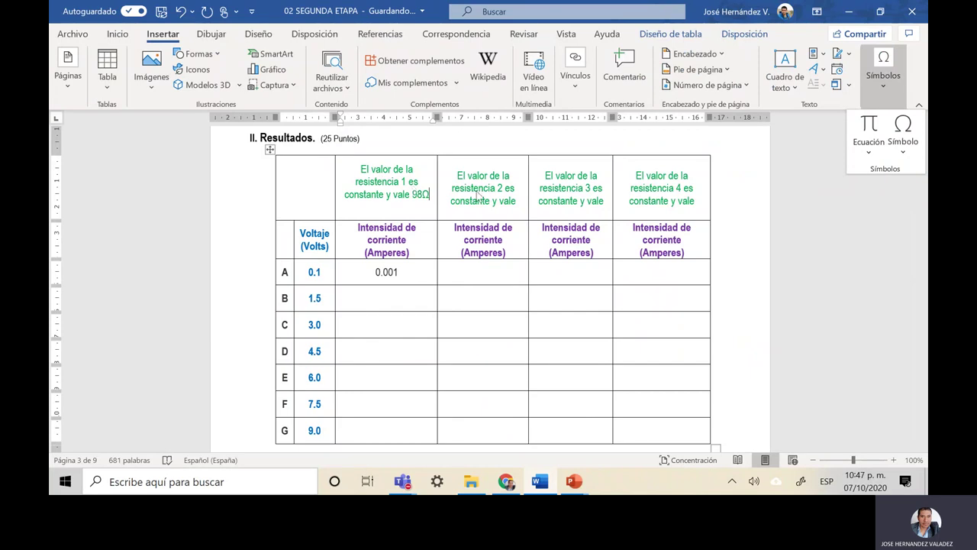
Highlight the 98Ω value in the resistance 1 heading in yellow
{"action": "double_click", "coordinate": [415, 197]}
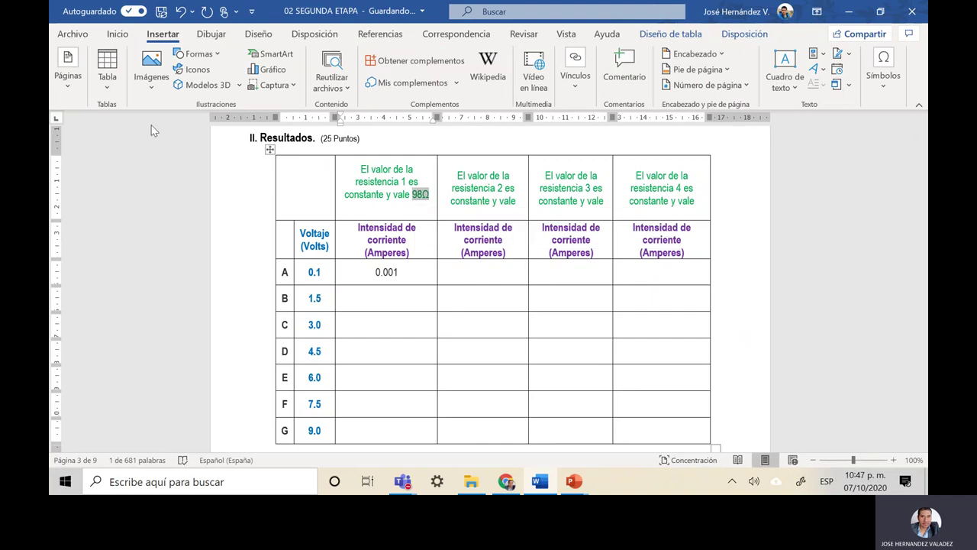
{"action": "left_click", "coordinate": [118, 34]}
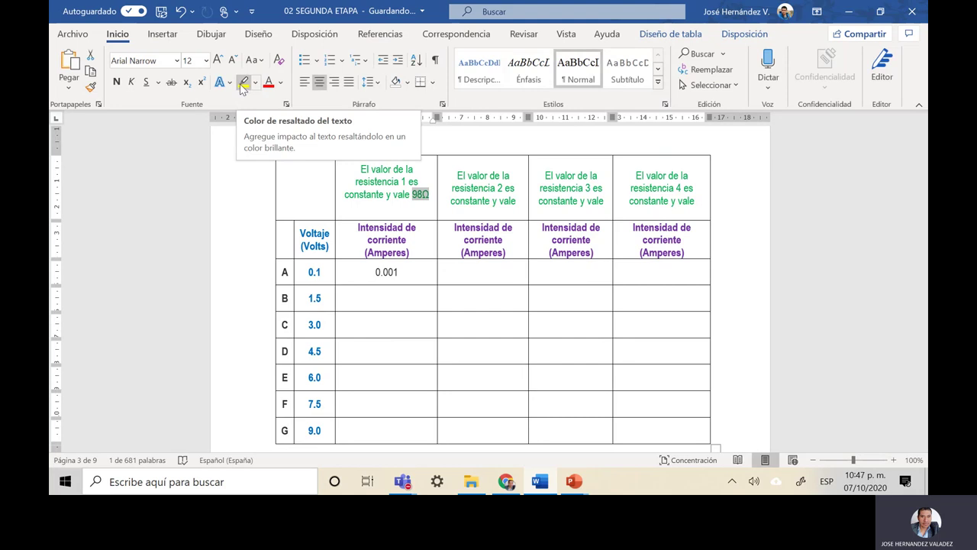
{"action": "left_click", "coordinate": [243, 83]}
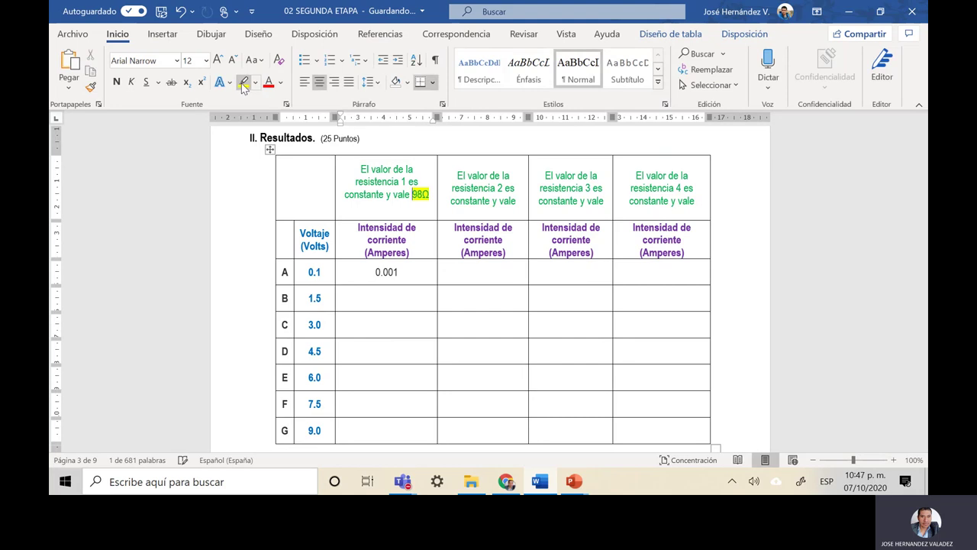
Place the cursor in row B's resistance 1 cell and set the voltage to 1.5 V in the Chrome simulator
{"action": "left_click", "coordinate": [321, 314]}
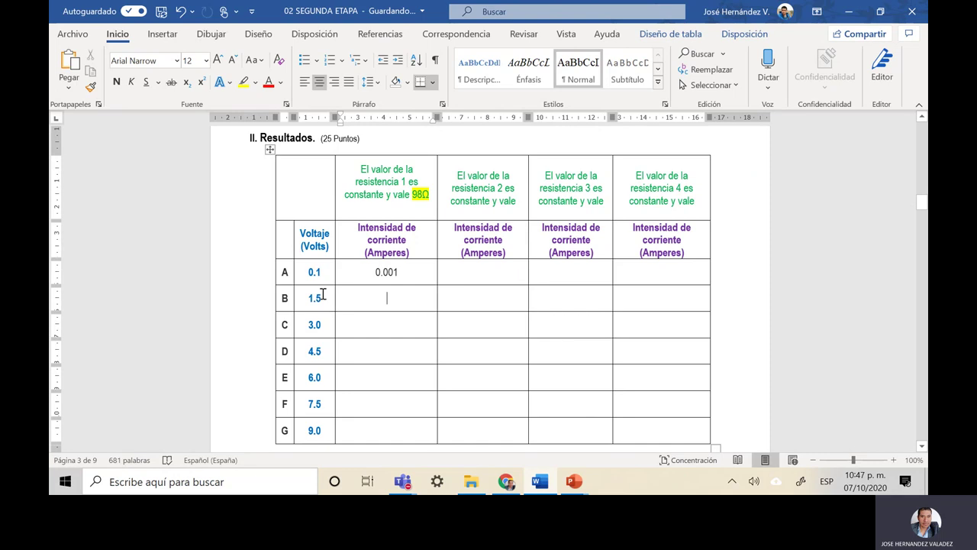
{"action": "left_click", "coordinate": [383, 299]}
{"action": "mouse_move", "coordinate": [505, 481]}
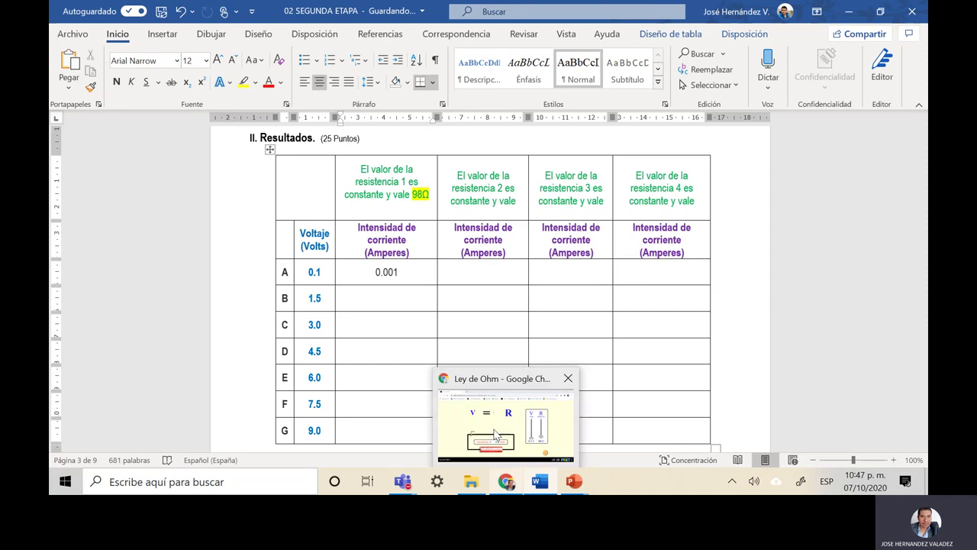
{"action": "left_click", "coordinate": [496, 434]}
{"action": "left_click_drag", "start_coordinate": [653, 313], "coordinate": [653, 294]}
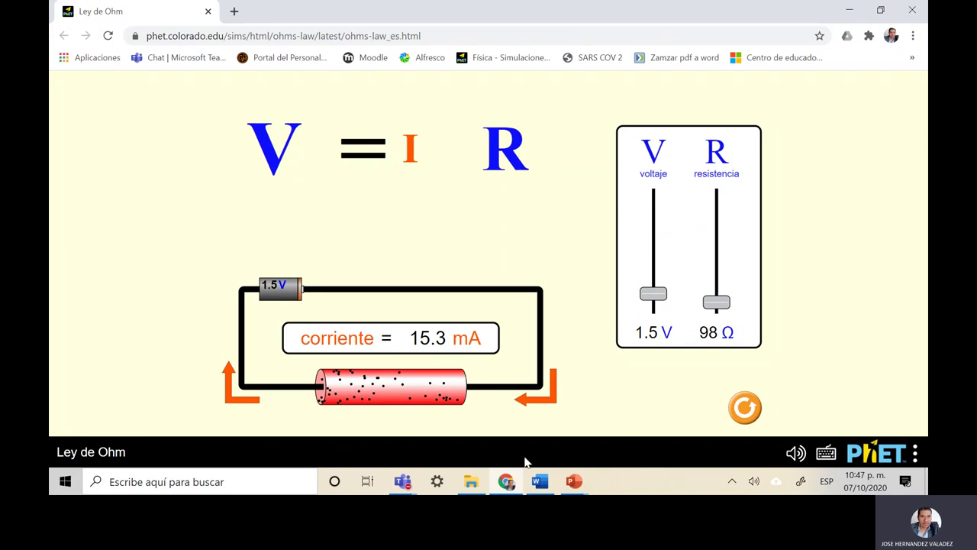
In the Word results table, enter 0.0153 as the current for resistance 1 in row B
{"action": "left_click", "coordinate": [547, 486]}
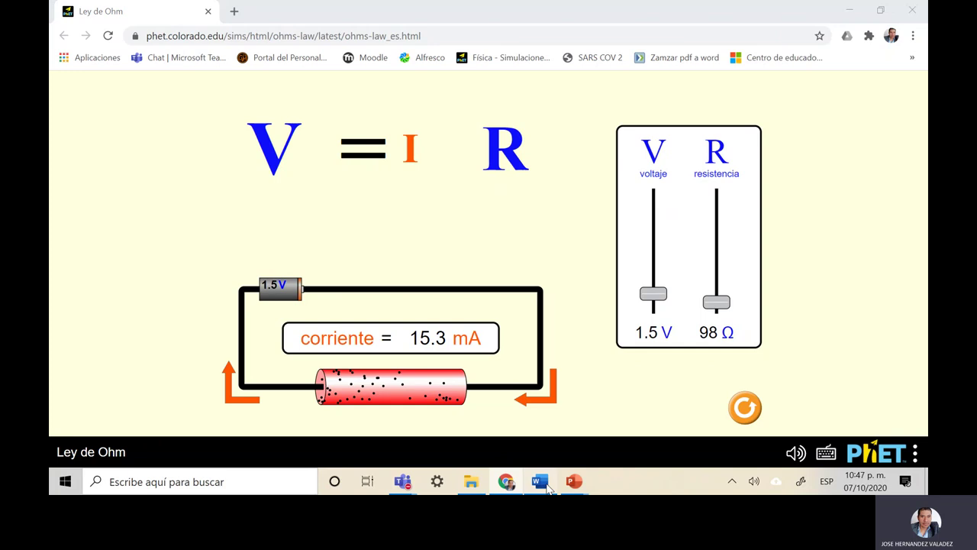
{"action": "left_click", "coordinate": [541, 482]}
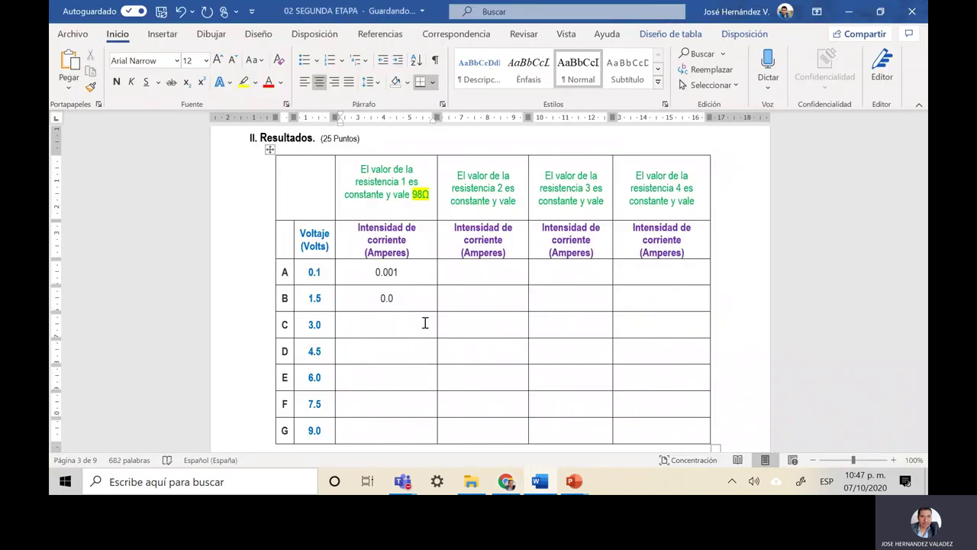
{"action": "type", "text": "0.0153"}
Switch back to the simulator in Chrome and set the voltage to 3.0 V for row C
{"action": "left_click", "coordinate": [425, 323]}
{"action": "left_click", "coordinate": [507, 483]}
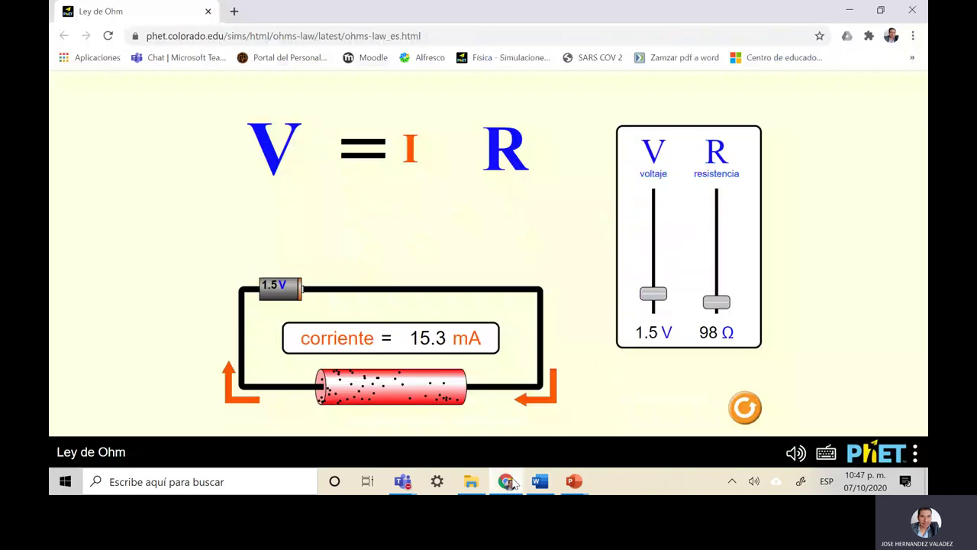
{"action": "left_click_drag", "start_coordinate": [653, 293], "coordinate": [655, 276]}
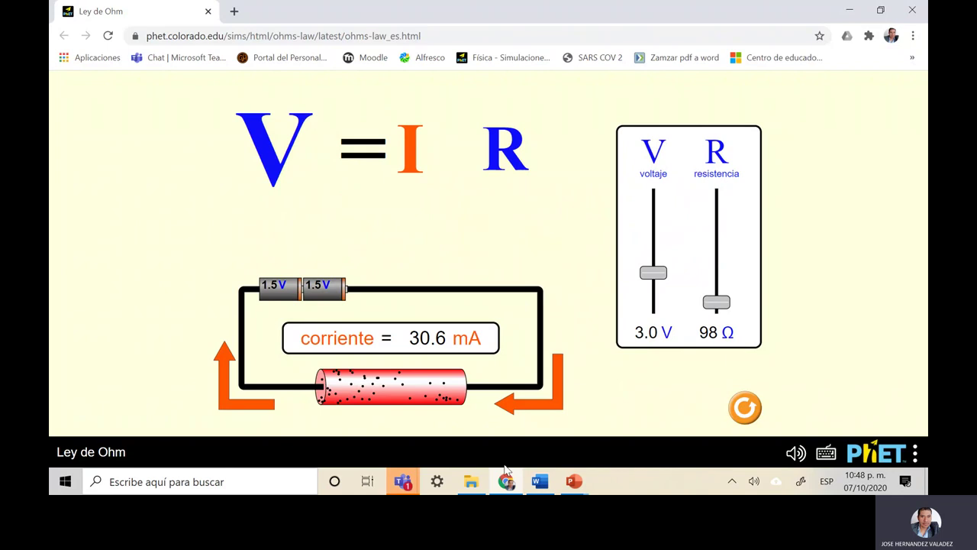
In the Word results table, enter 0.0306 as the resistance 1 current in row C and move to row D
{"action": "mouse_move", "coordinate": [546, 479]}
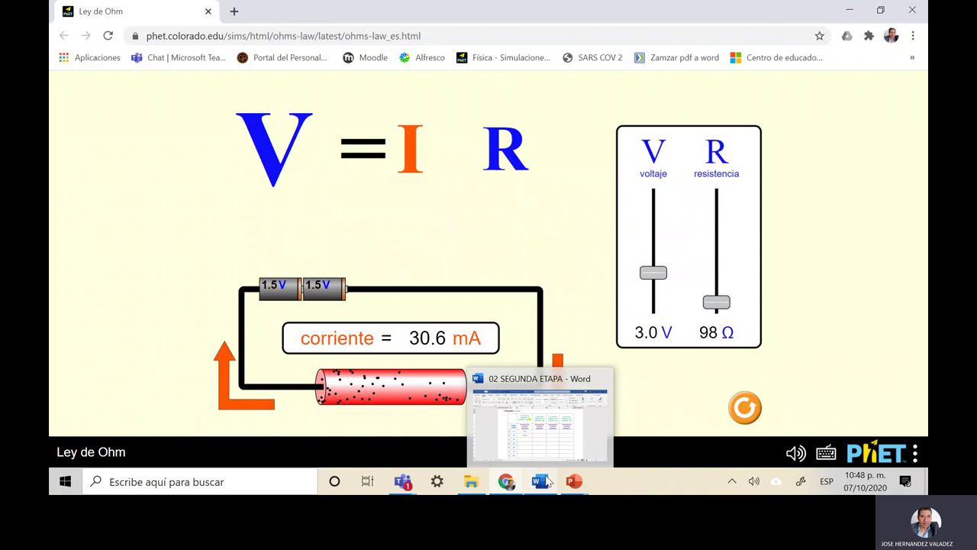
{"action": "left_click", "coordinate": [548, 480]}
{"action": "left_click", "coordinate": [391, 327]}
{"action": "type", "text": "0.0306"}
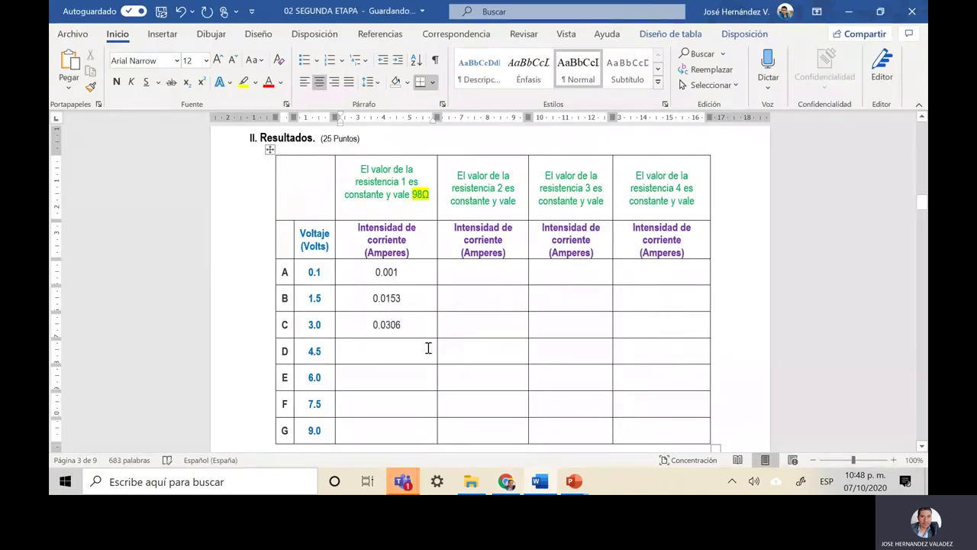
{"action": "left_click", "coordinate": [430, 349]}
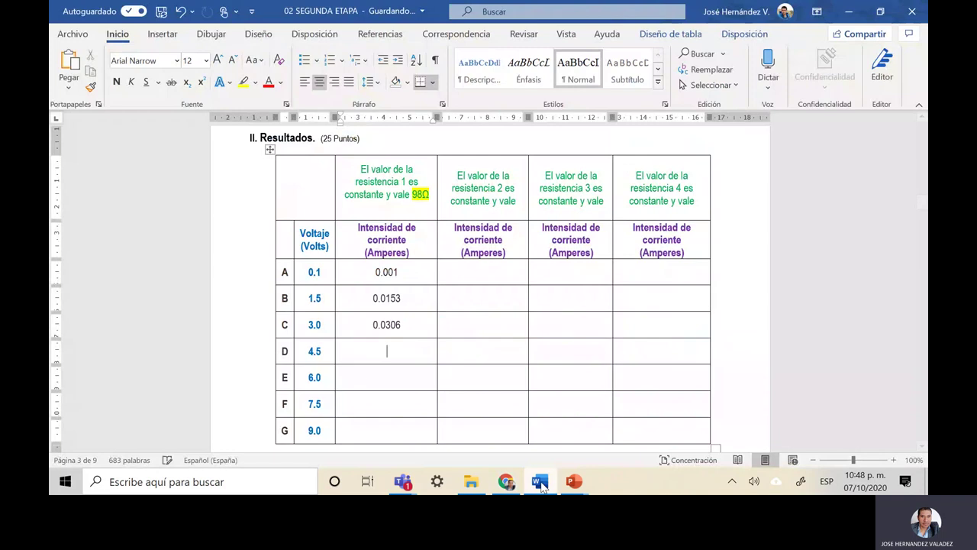
Set the voltage to 4.5 V in the Chrome simulator and enter 0.0459 as row D's resistance 1 current in the Word table
{"action": "mouse_move", "coordinate": [540, 486]}
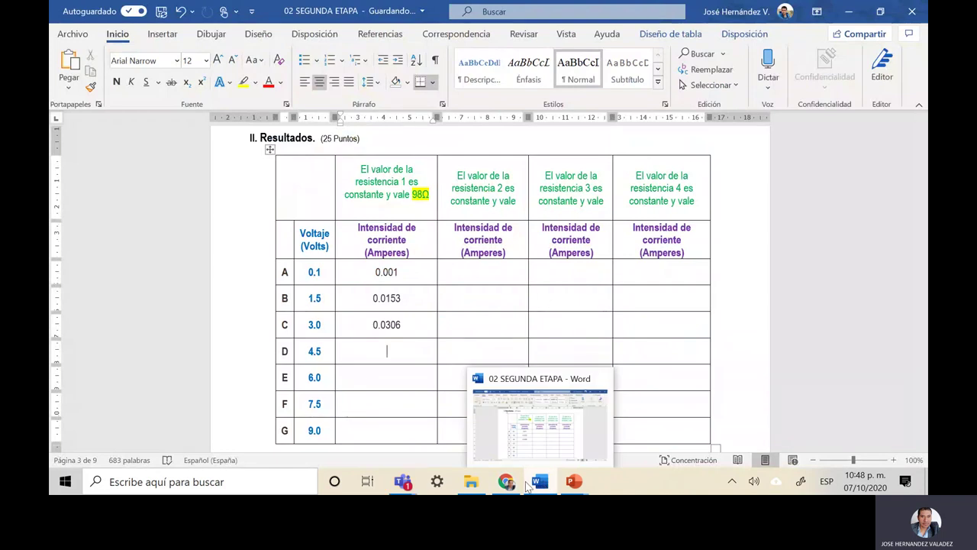
{"action": "left_click", "coordinate": [527, 485]}
{"action": "left_click_drag", "start_coordinate": [661, 272], "coordinate": [662, 252]}
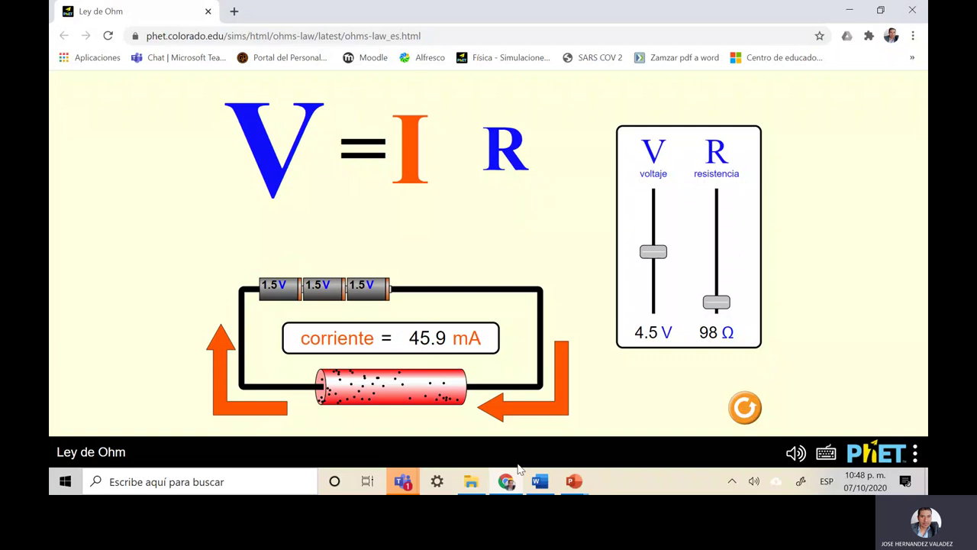
{"action": "mouse_move", "coordinate": [539, 484]}
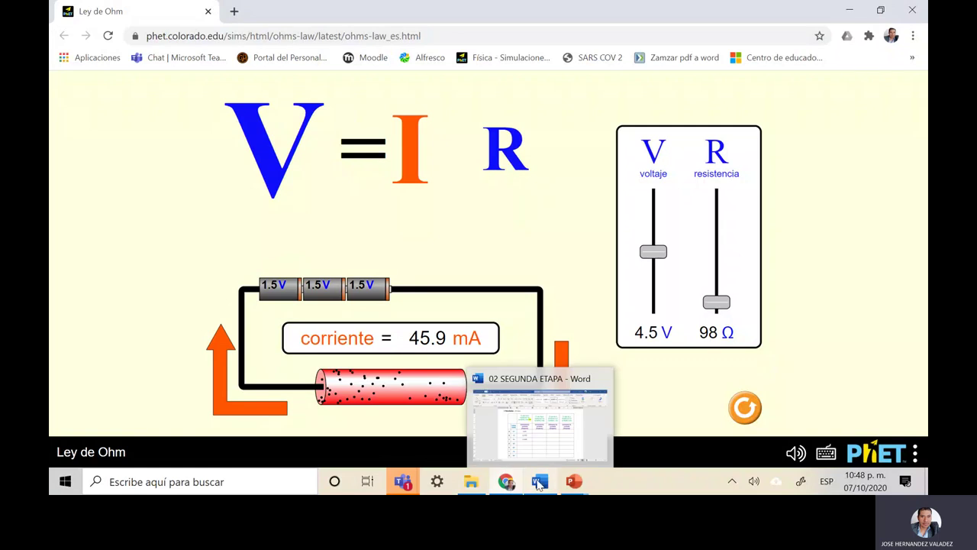
{"action": "left_click", "coordinate": [539, 482]}
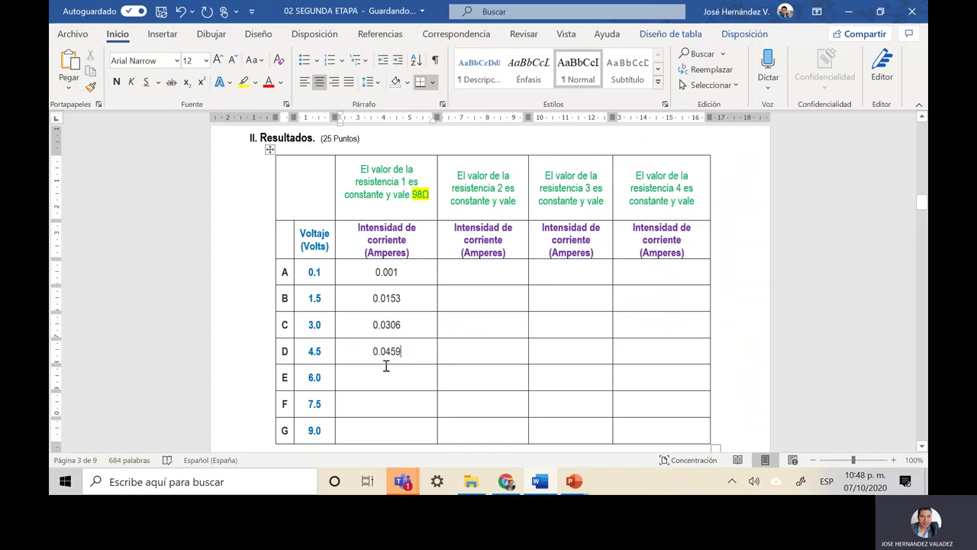
Set the simulator's voltage to 6.0 V in Chrome and enter 0.0612 as row E's resistance 1 current in the Word table
{"action": "mouse_move", "coordinate": [546, 489]}
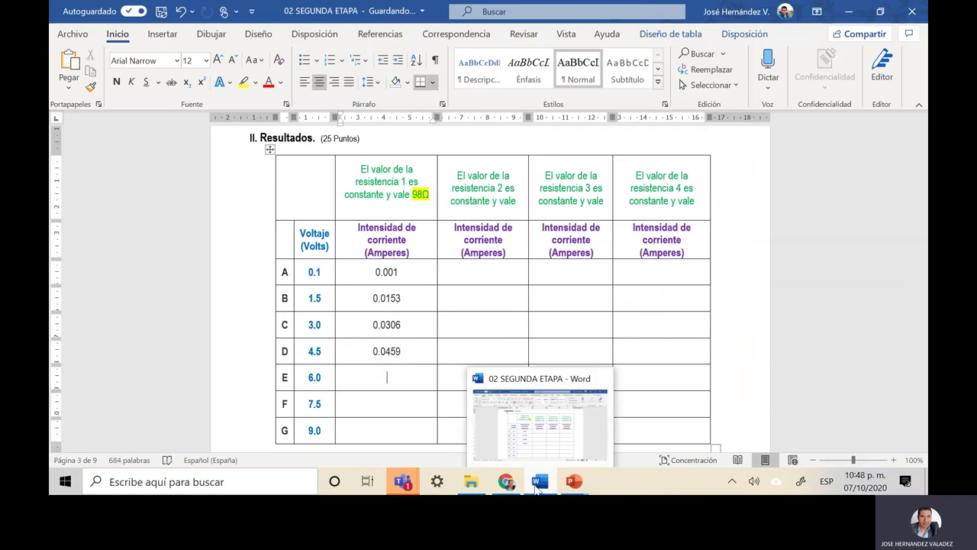
{"action": "mouse_move", "coordinate": [507, 489]}
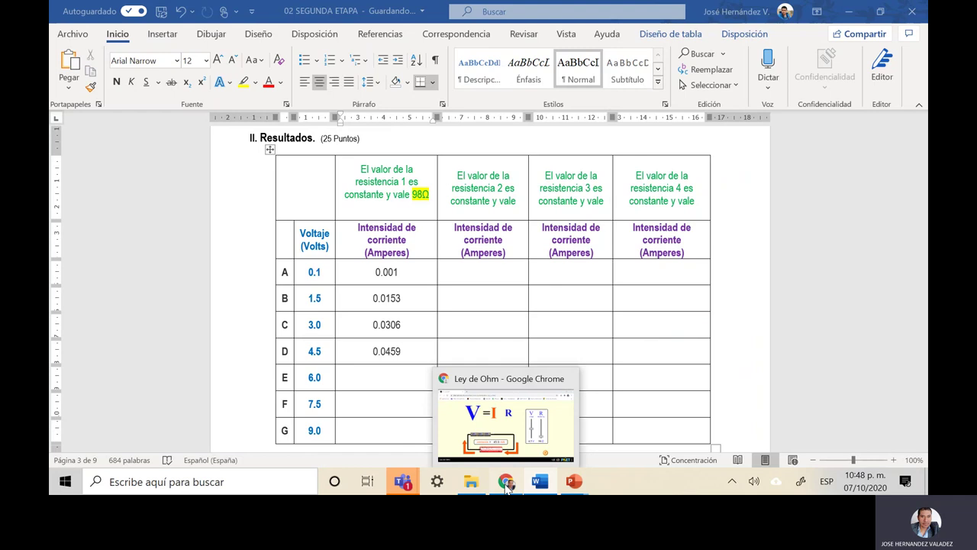
{"action": "left_click", "coordinate": [507, 487]}
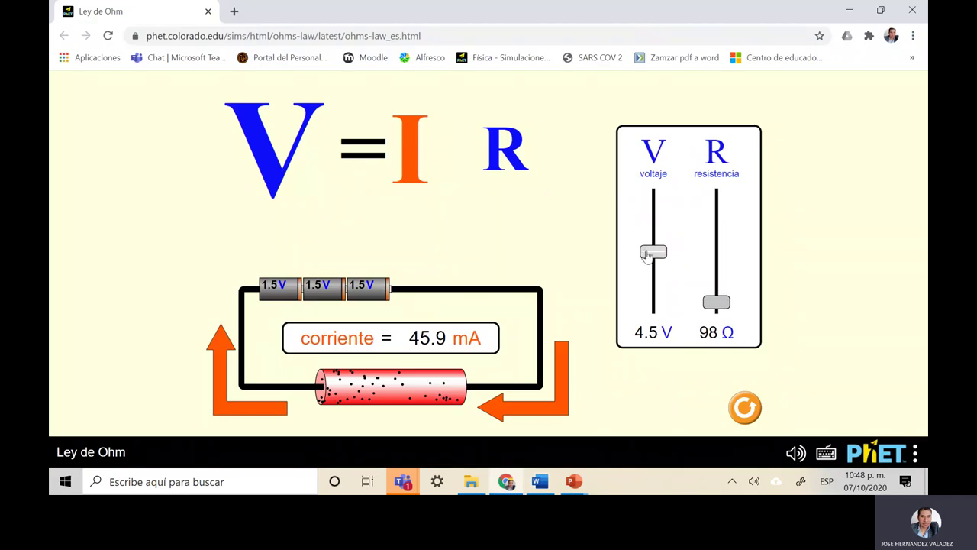
{"action": "left_click_drag", "start_coordinate": [654, 252], "coordinate": [653, 231]}
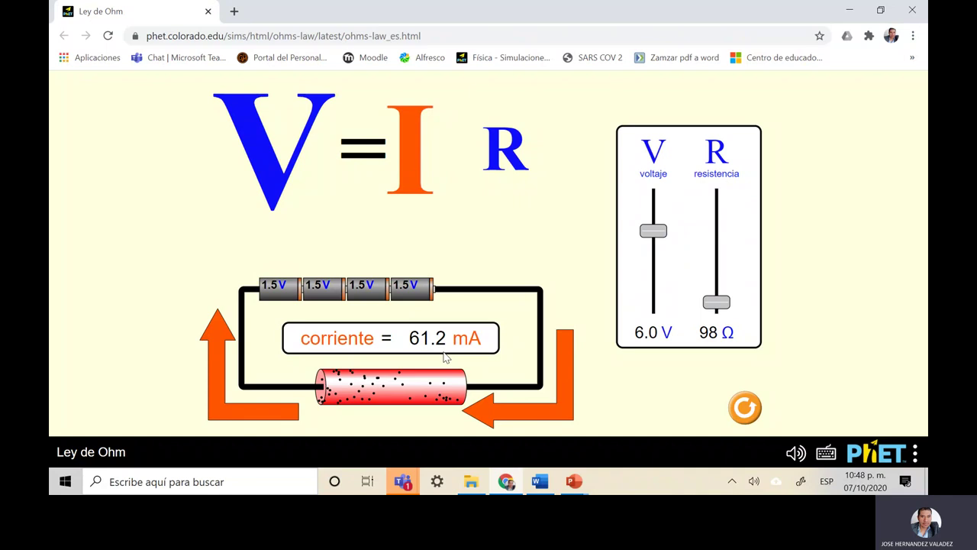
{"action": "mouse_move", "coordinate": [548, 489]}
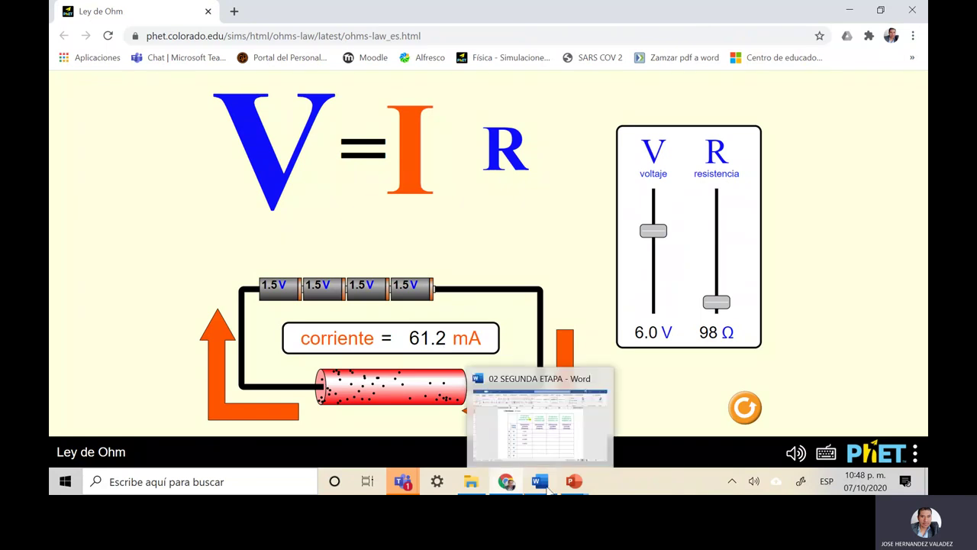
{"action": "left_click", "coordinate": [549, 489]}
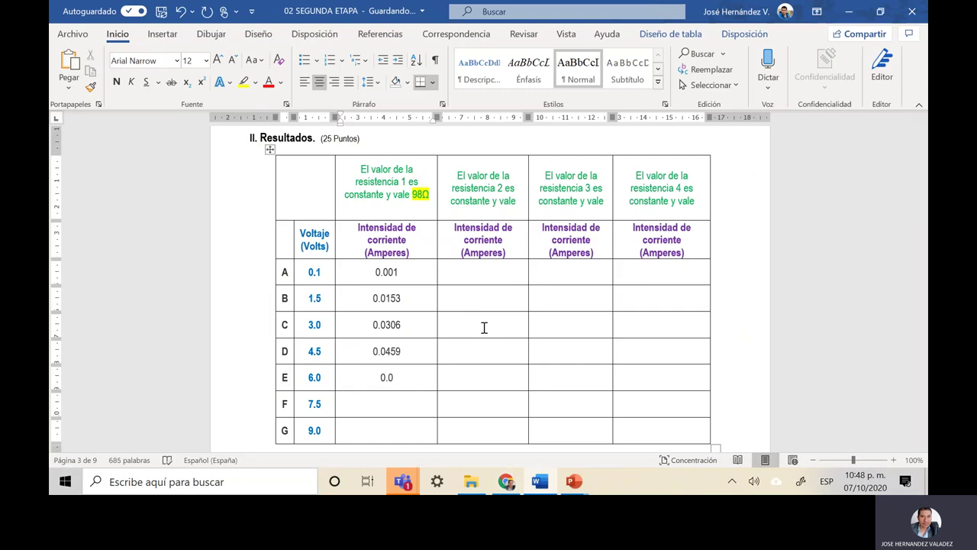
{"action": "type", "text": "612"}
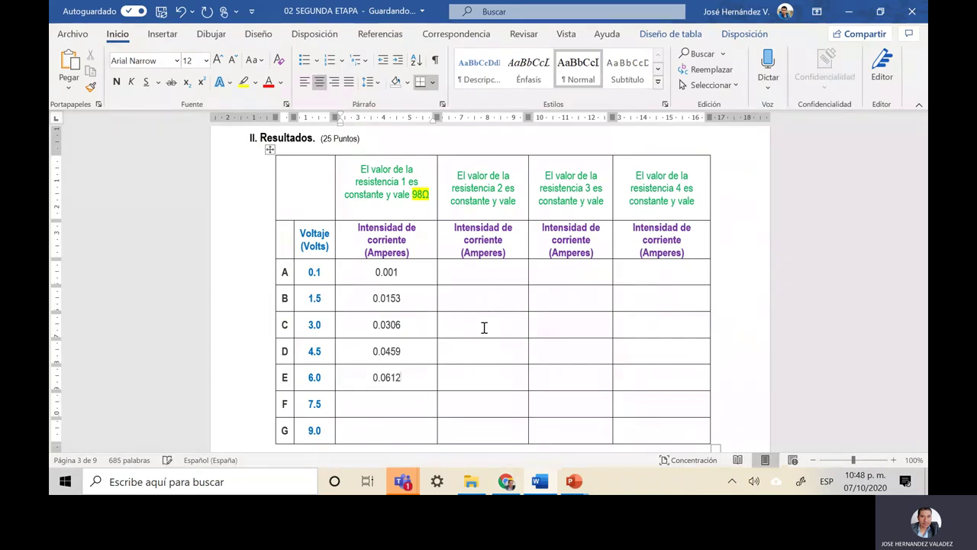
Set the simulator's voltage to 7.5 V in Chrome and enter 0.0765 as row F's resistance 1 current in the Word table
{"action": "key", "text": "alt+Tab"}
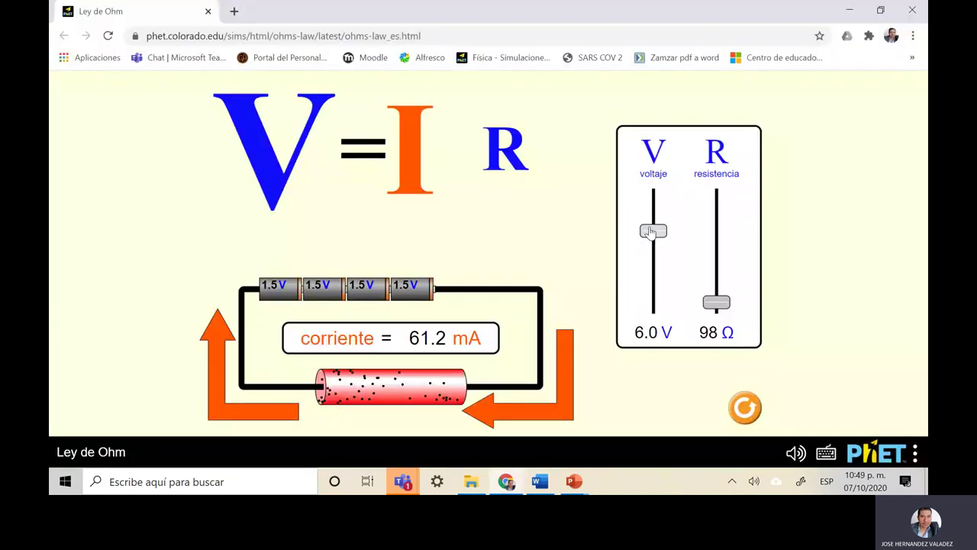
{"action": "left_click_drag", "start_coordinate": [652, 231], "coordinate": [659, 210]}
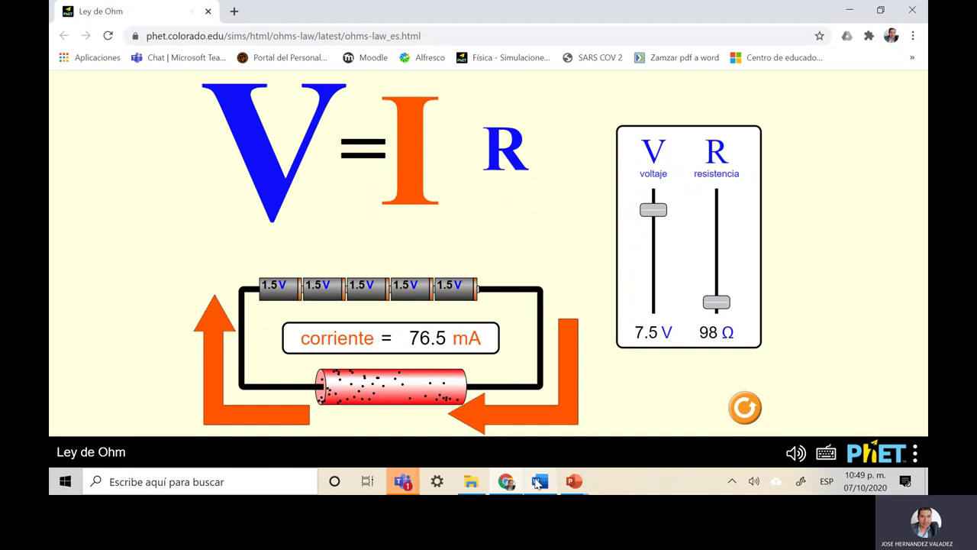
{"action": "mouse_move", "coordinate": [539, 485]}
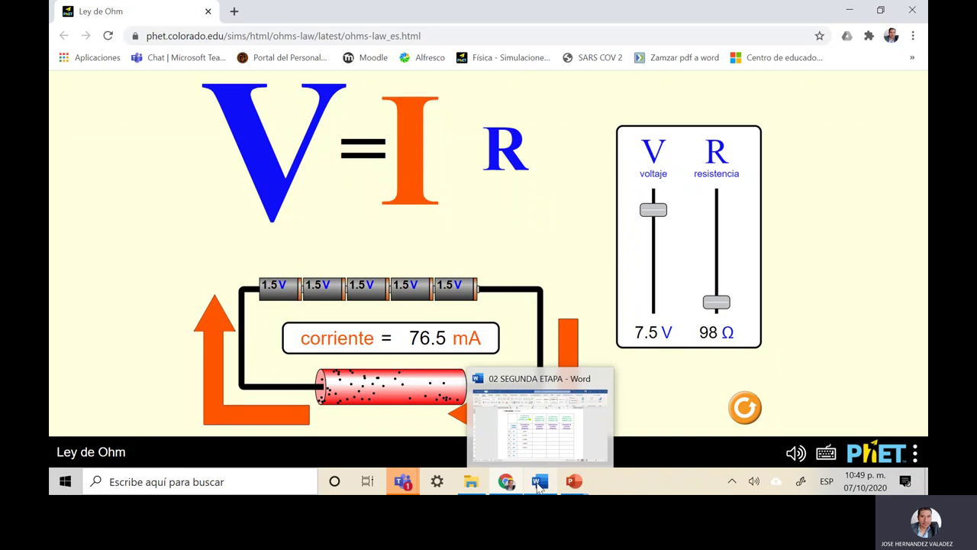
{"action": "left_click", "coordinate": [539, 483]}
{"action": "left_click", "coordinate": [432, 394]}
{"action": "type", "text": "0.0765"}
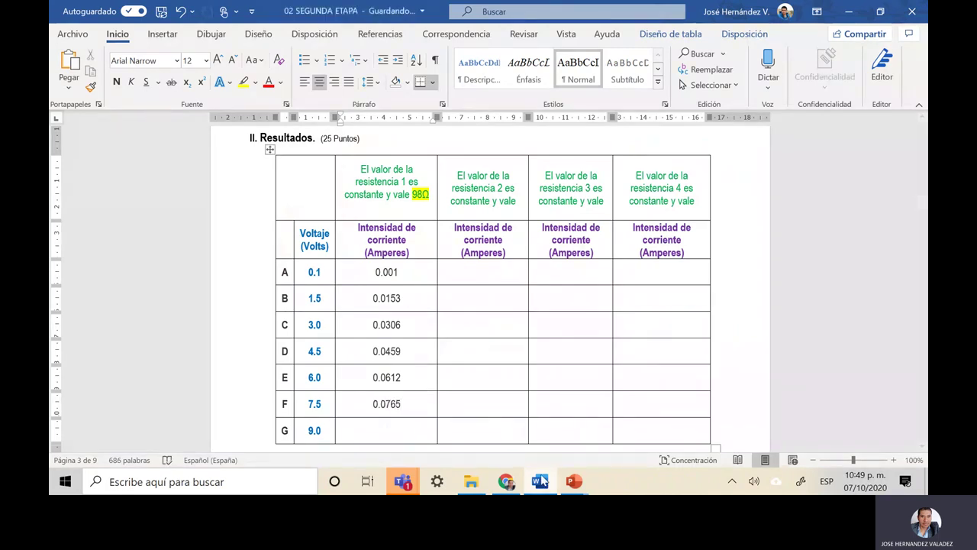
Set the simulator's voltage to 9.0 V in Chrome and enter 0.0918 as row G's resistance 1 current in the Word table
{"action": "mouse_move", "coordinate": [541, 481]}
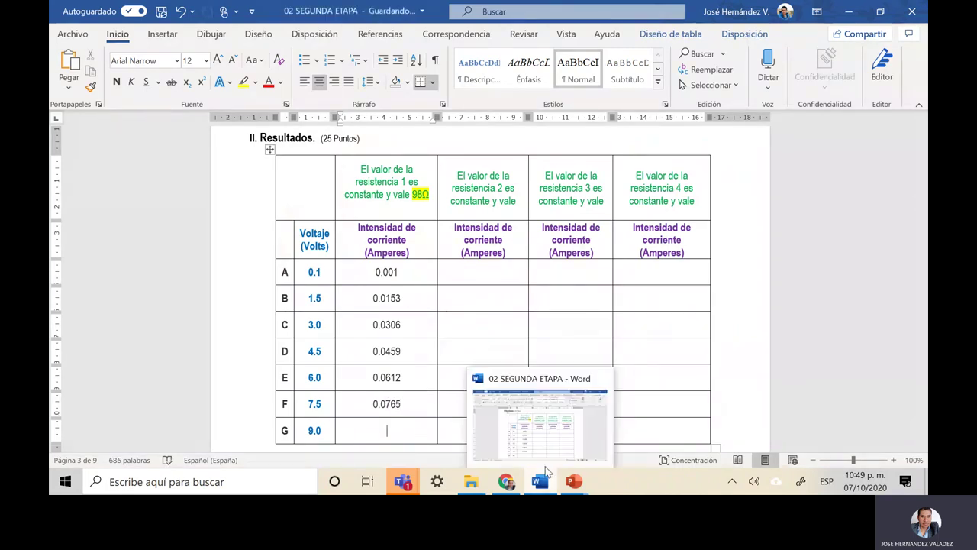
{"action": "left_click", "coordinate": [547, 474]}
{"action": "left_click_drag", "start_coordinate": [653, 207], "coordinate": [620, 197]}
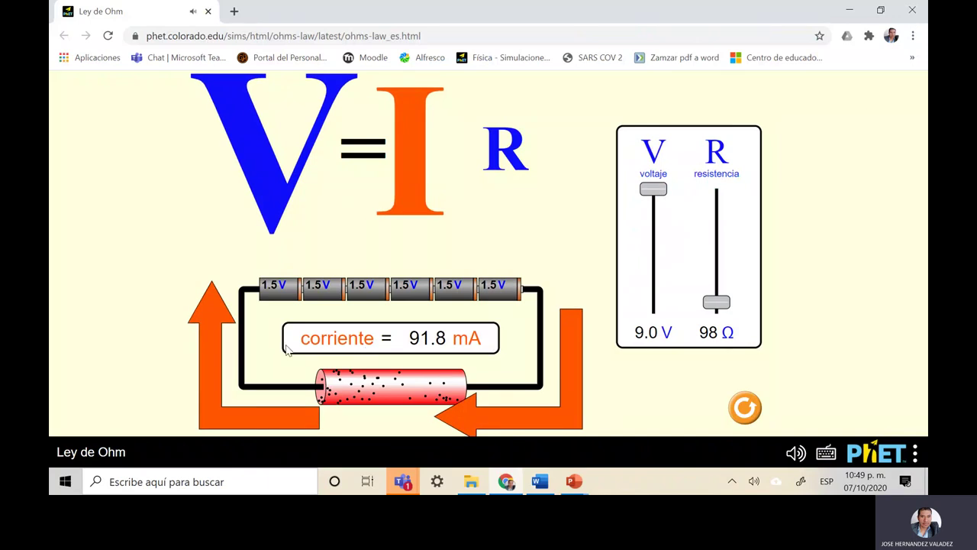
{"action": "mouse_move", "coordinate": [510, 480]}
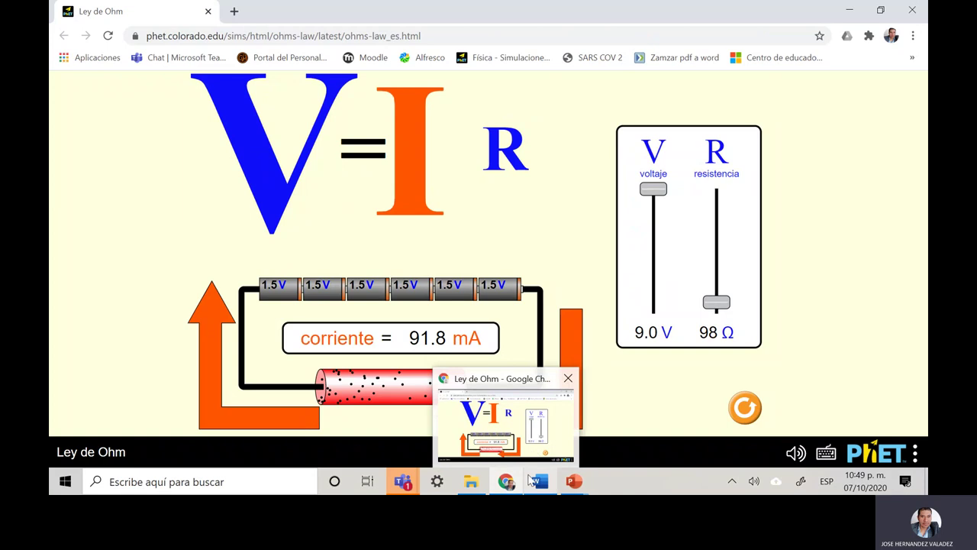
{"action": "mouse_move", "coordinate": [540, 485]}
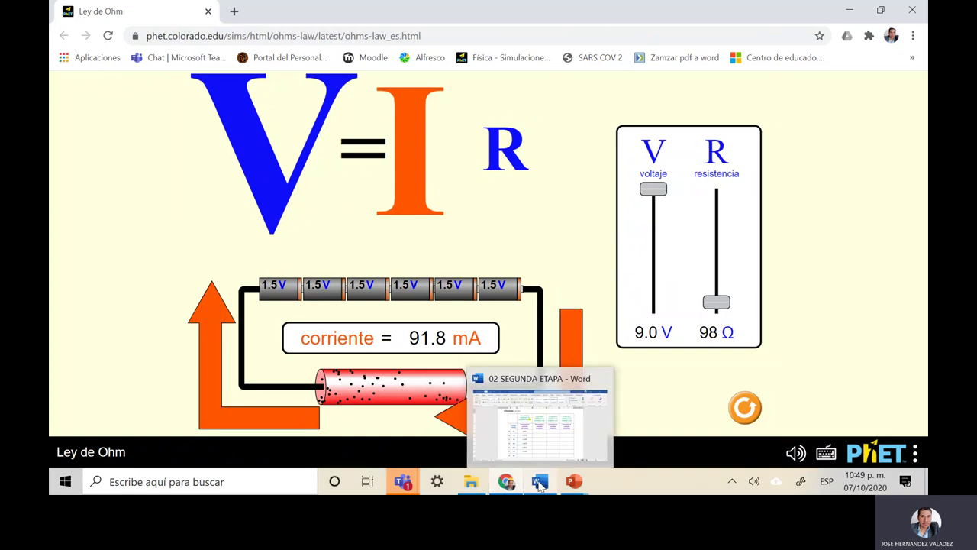
{"action": "left_click", "coordinate": [540, 483]}
{"action": "type", "text": "918"}
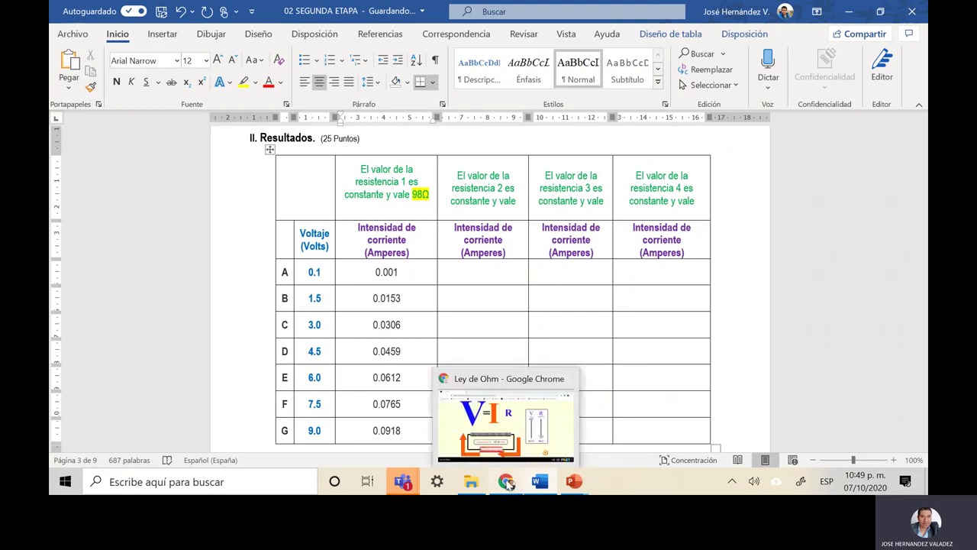
Switch to the simulator in Chrome and set the voltage to 0.1 V and the resistance to 317 Ω
{"action": "left_click", "coordinate": [507, 428]}
{"action": "left_click_drag", "start_coordinate": [653, 188], "coordinate": [653, 313]}
{"action": "left_click_drag", "start_coordinate": [716, 303], "coordinate": [716, 275]}
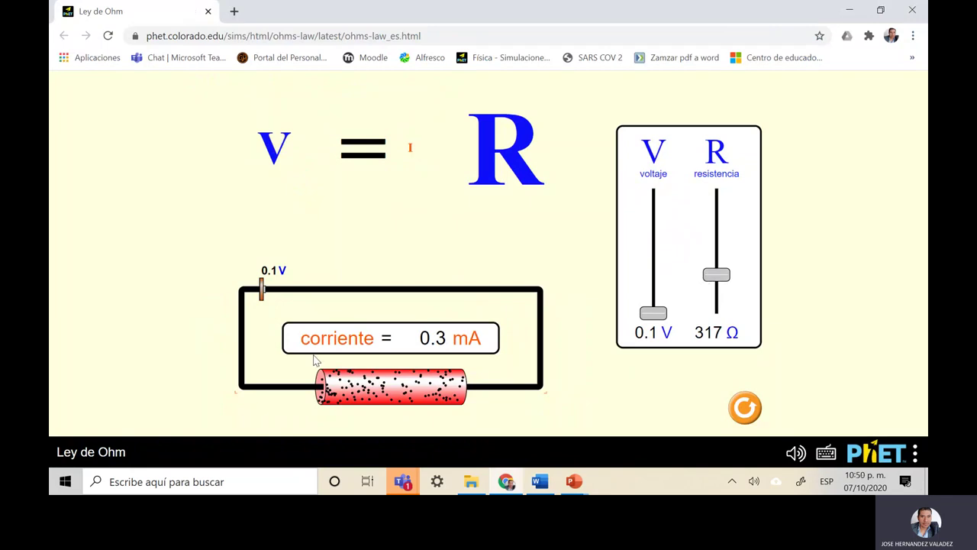
In the Word table's resistance 2 header, add the value 317 followed by the Ω symbol
{"action": "left_click", "coordinate": [543, 489]}
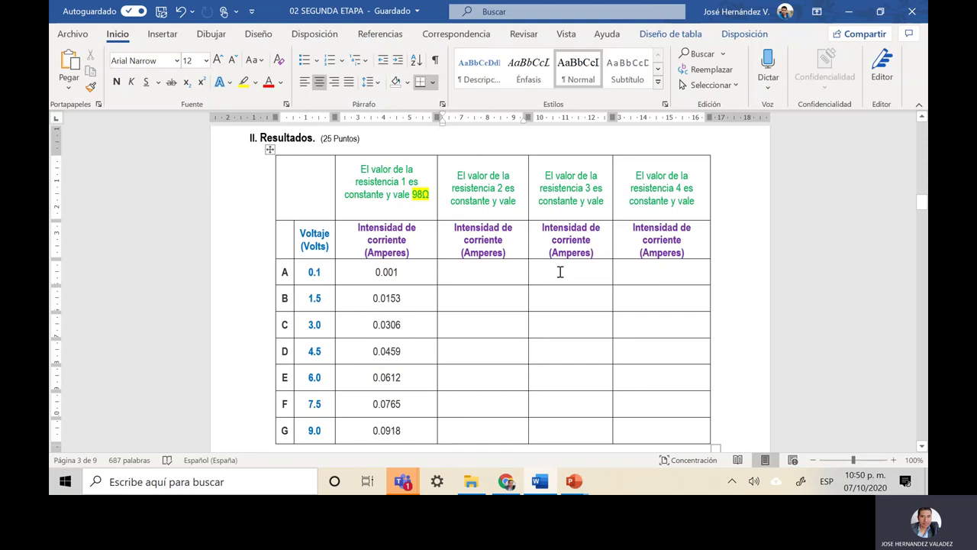
{"action": "type", "text": "317"}
{"action": "left_click", "coordinate": [165, 36]}
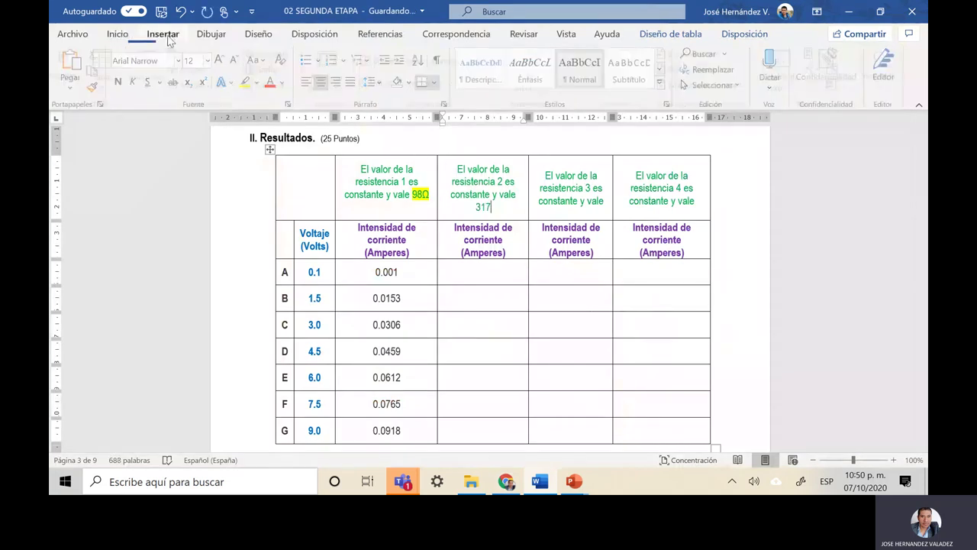
{"action": "left_click", "coordinate": [883, 65]}
{"action": "left_click", "coordinate": [903, 131]}
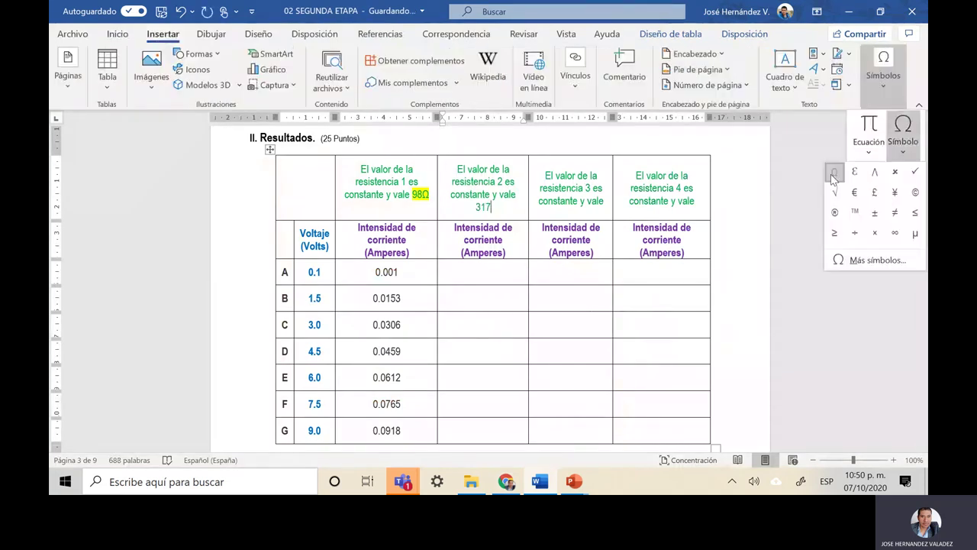
{"action": "left_click", "coordinate": [834, 173]}
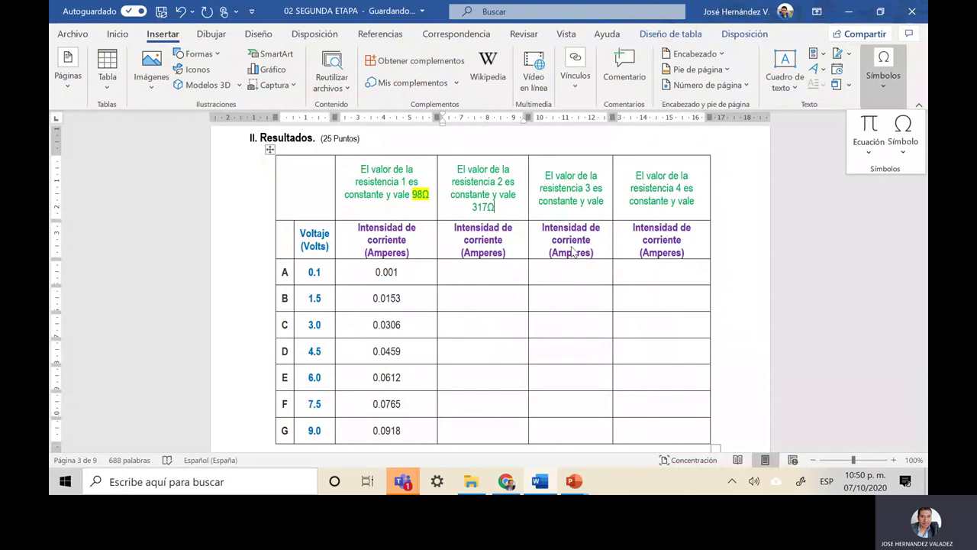
Highlight 317Ω in yellow and add a period after both 98Ω and 317Ω in the table headers
{"action": "left_click", "coordinate": [432, 194]}
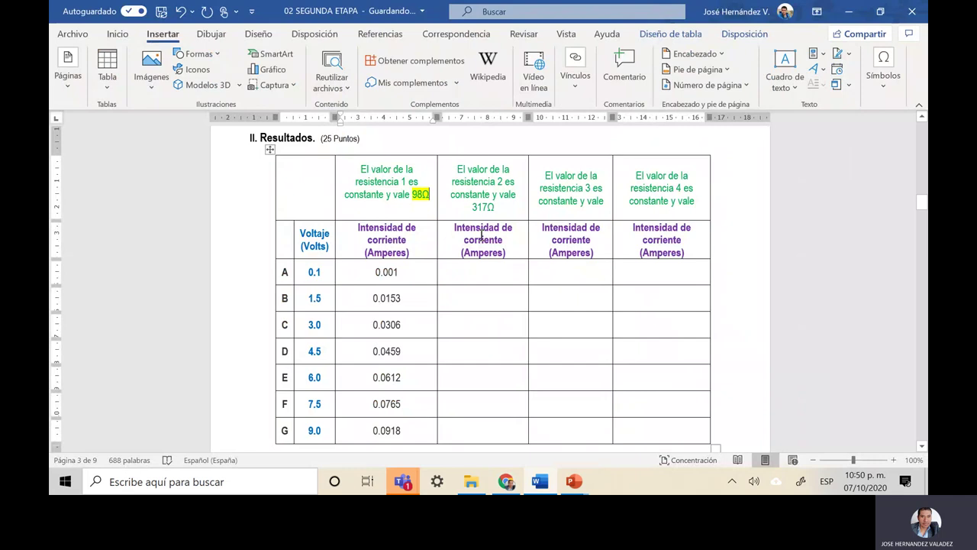
{"action": "double_click", "coordinate": [483, 207]}
{"action": "left_click", "coordinate": [118, 35]}
{"action": "left_click", "coordinate": [244, 82]}
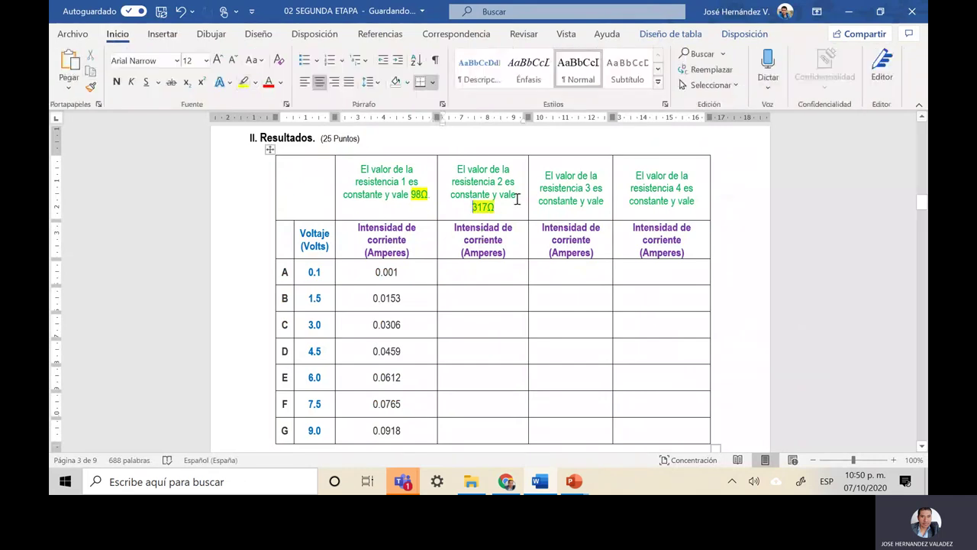
{"action": "key", "text": "Right"}
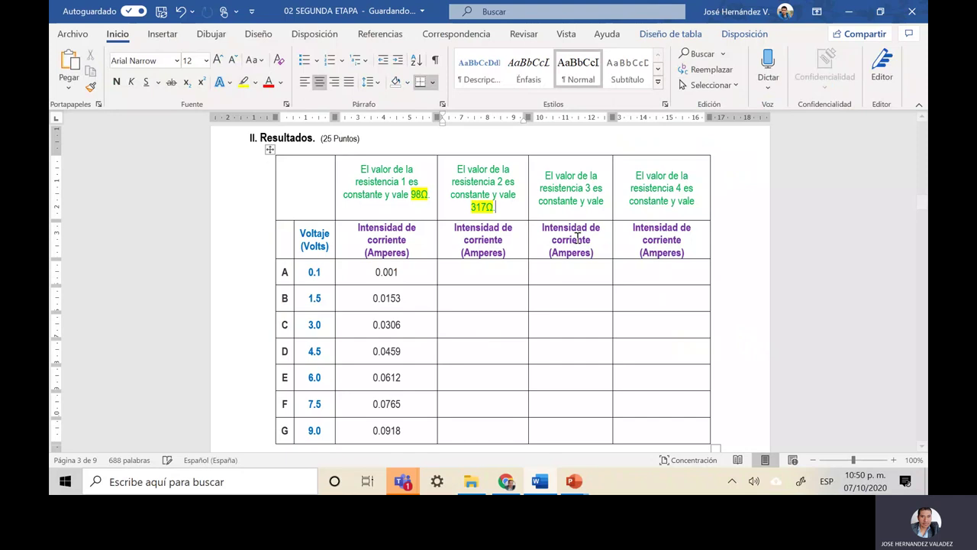
Check the simulator's current in Chrome and enter 0.0003 in row A of the resistance 2 column in Word
{"action": "left_click", "coordinate": [484, 276]}
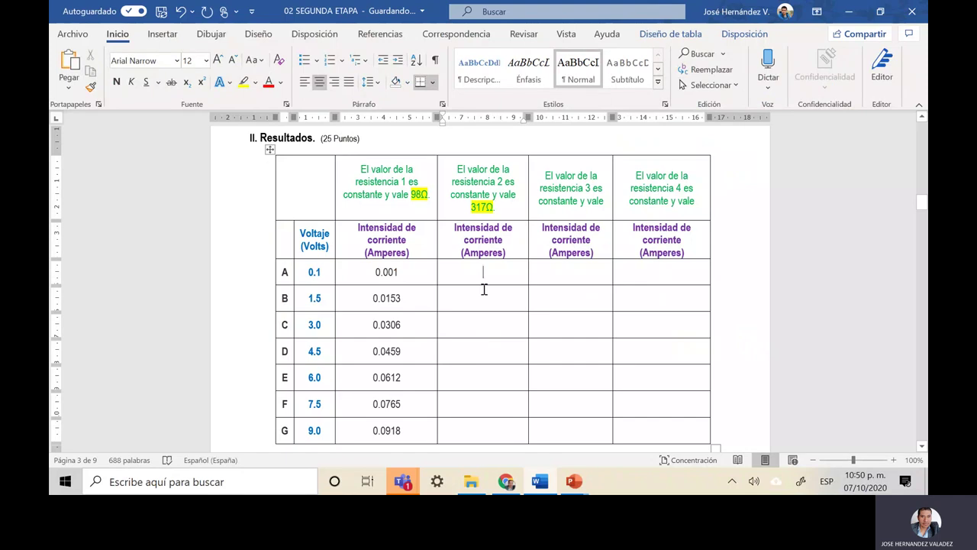
{"action": "mouse_move", "coordinate": [514, 487]}
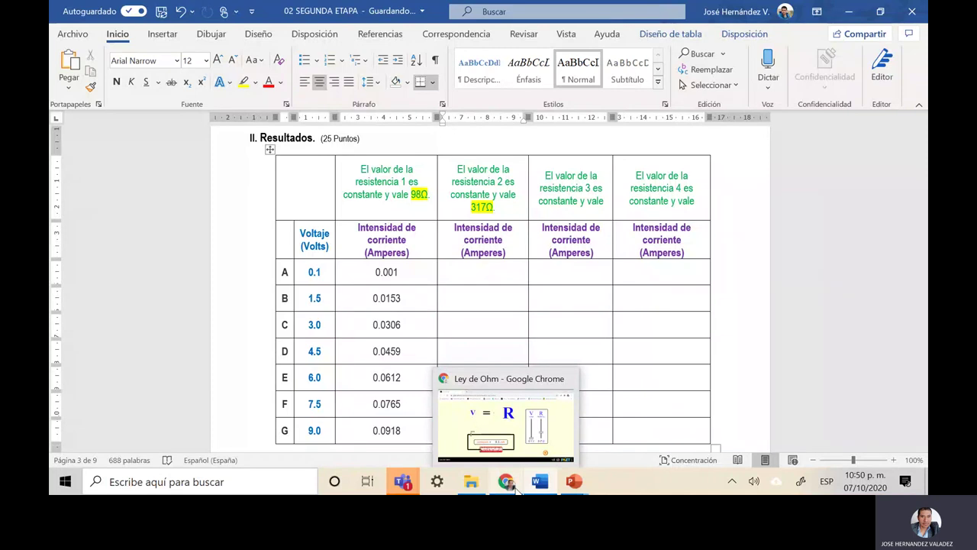
{"action": "left_click", "coordinate": [509, 436]}
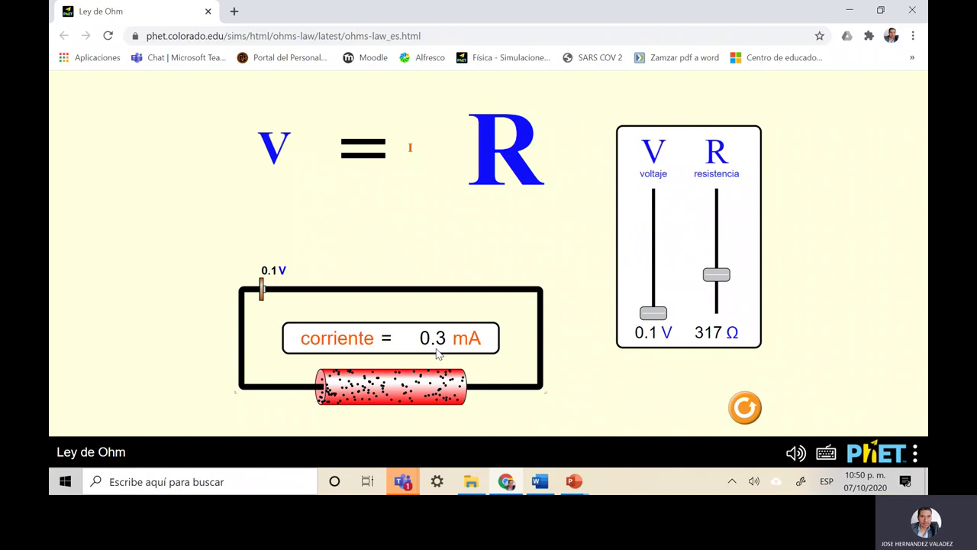
{"action": "left_click", "coordinate": [528, 485]}
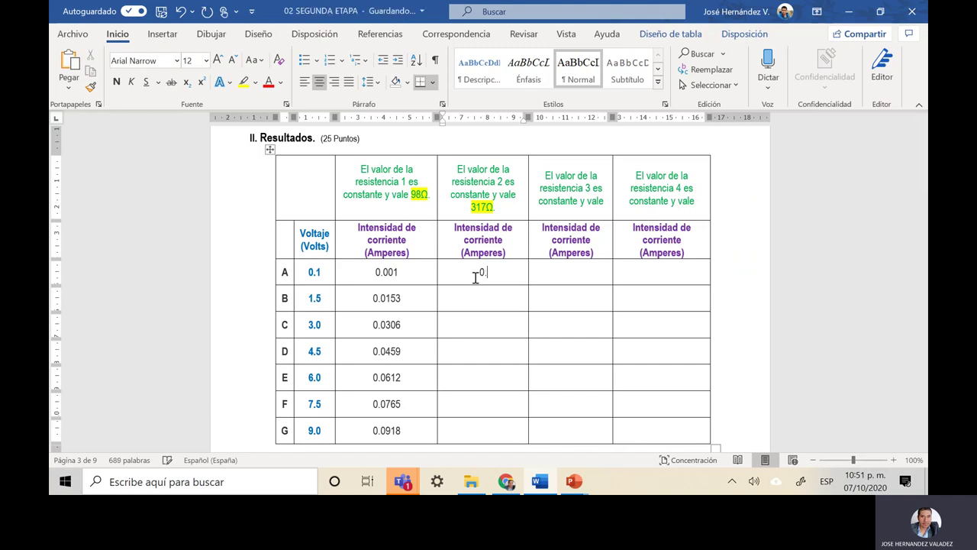
Set the simulator's voltage to 1.5 V in Chrome and enter 0.0047 as row B's resistance 2 current in the Word table
{"action": "left_click", "coordinate": [506, 481]}
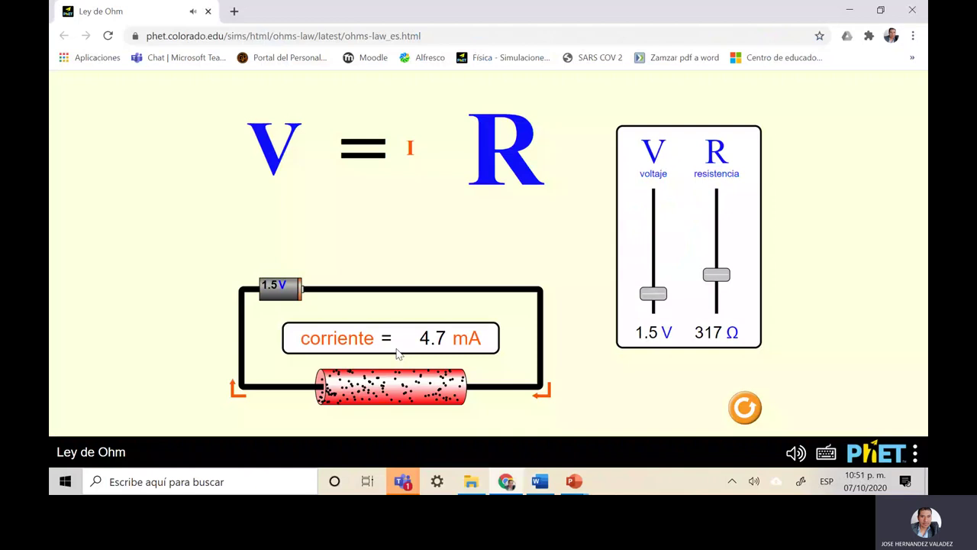
{"action": "left_click", "coordinate": [539, 481]}
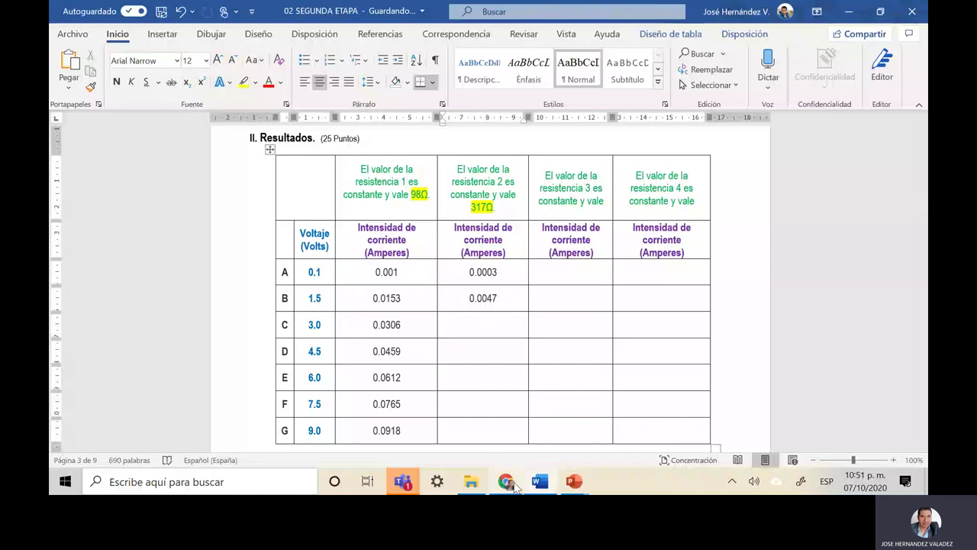
Set the simulator's voltage to 3.0 V in Chrome and enter 0.0095 as row C's resistance 2 current in the Word table
{"action": "left_click", "coordinate": [506, 481]}
{"action": "left_click_drag", "start_coordinate": [653, 291], "coordinate": [655, 283]}
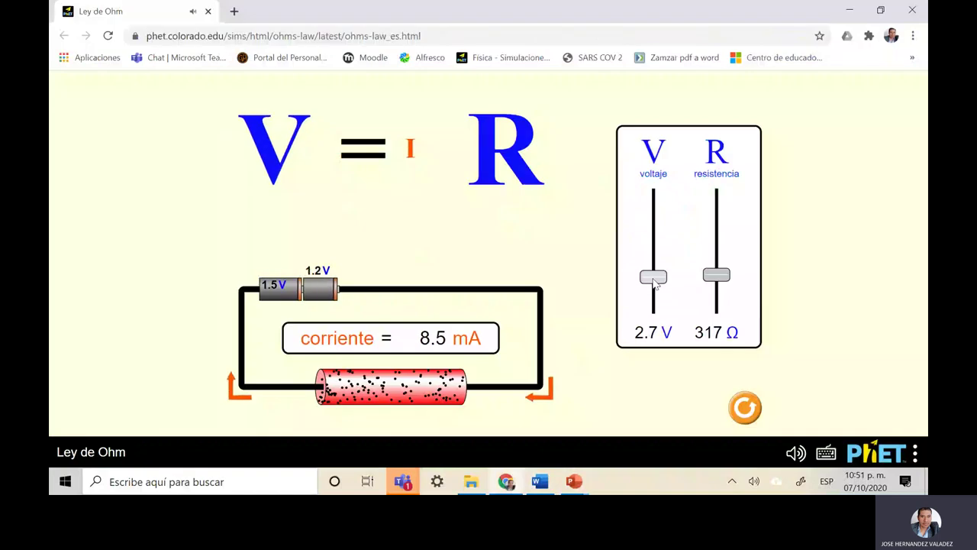
{"action": "left_click_drag", "start_coordinate": [656, 283], "coordinate": [654, 278]}
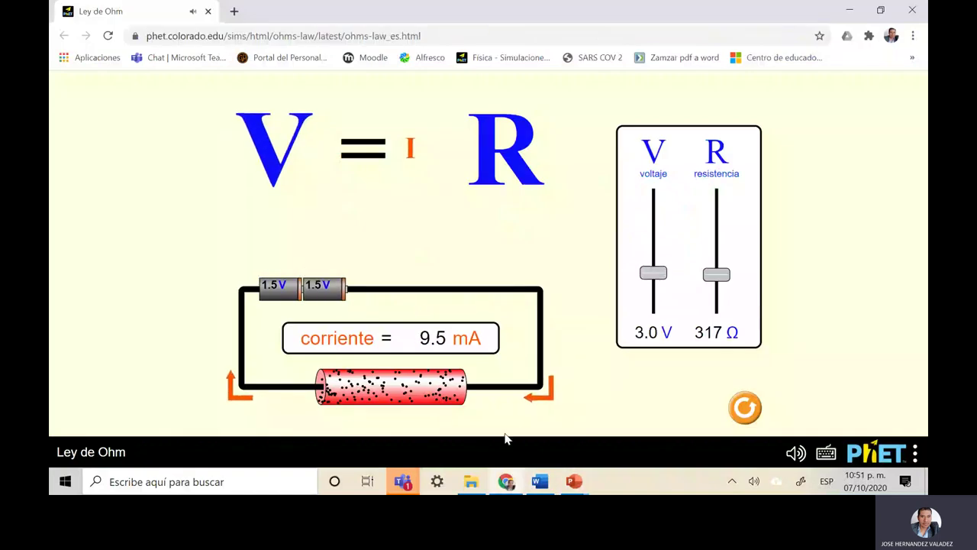
{"action": "mouse_move", "coordinate": [540, 491]}
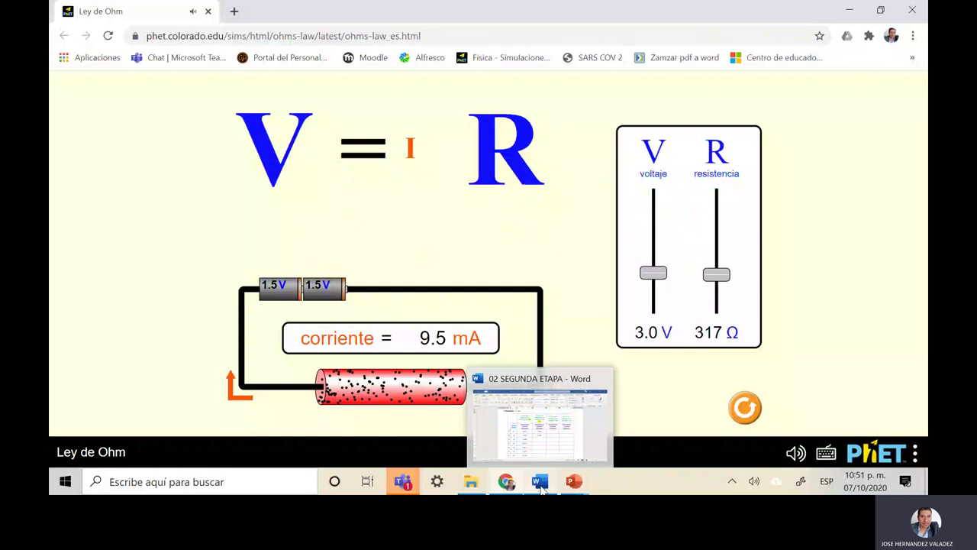
{"action": "left_click", "coordinate": [540, 482]}
{"action": "type", "text": "0.00"}
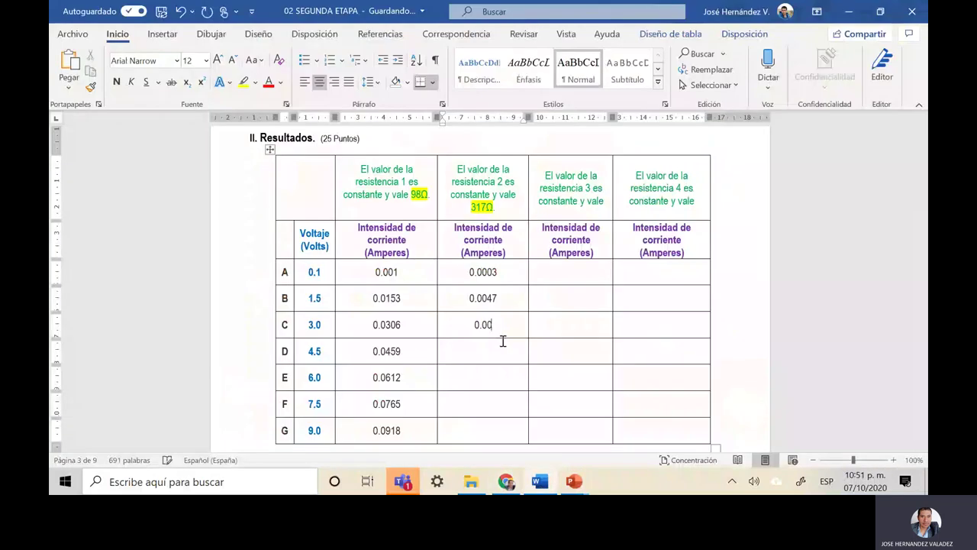
{"action": "type", "text": "95"}
Set the simulator's voltage to 4.5 V in Chrome and enter 0.0142 as row D's resistance 2 current in the Word table
{"action": "key", "text": "alt+Tab"}
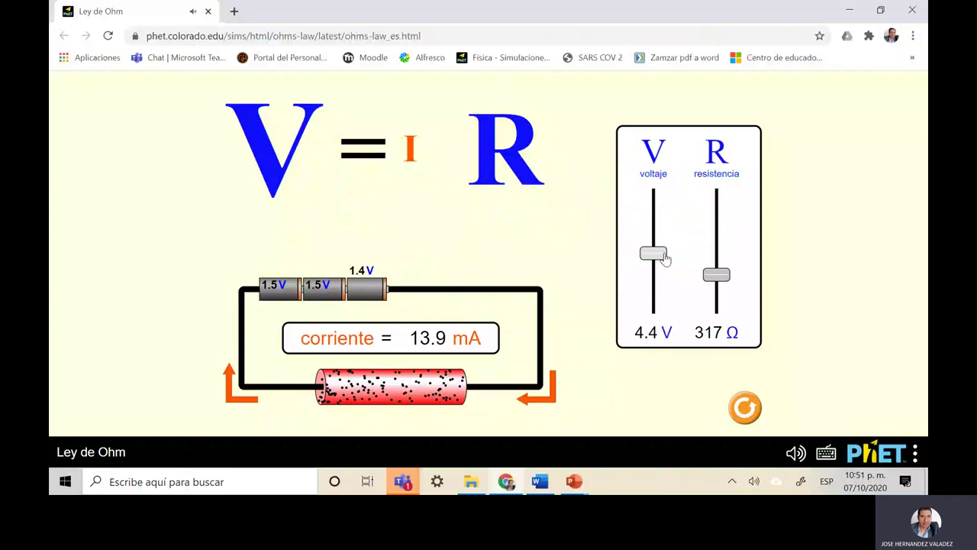
{"action": "left_click_drag", "start_coordinate": [666, 259], "coordinate": [666, 257]}
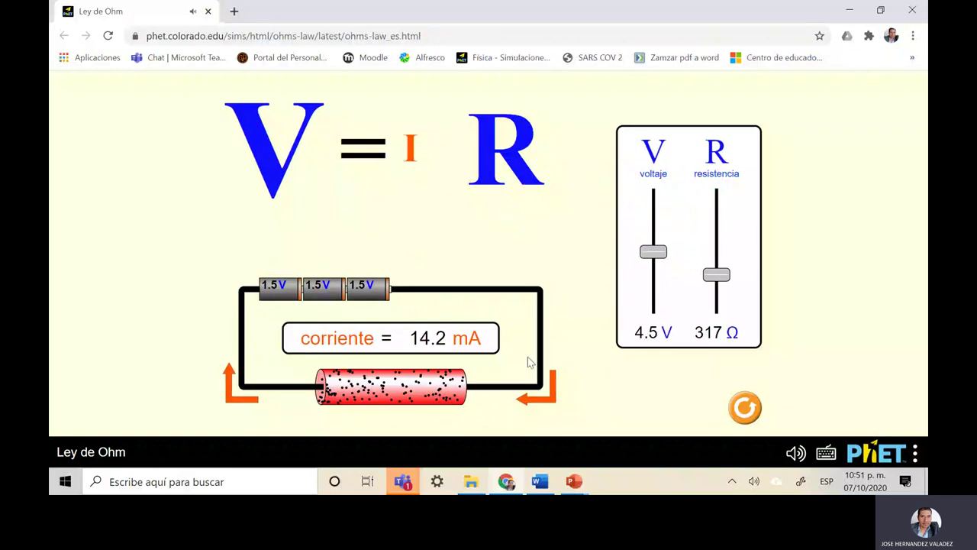
{"action": "mouse_move", "coordinate": [543, 490]}
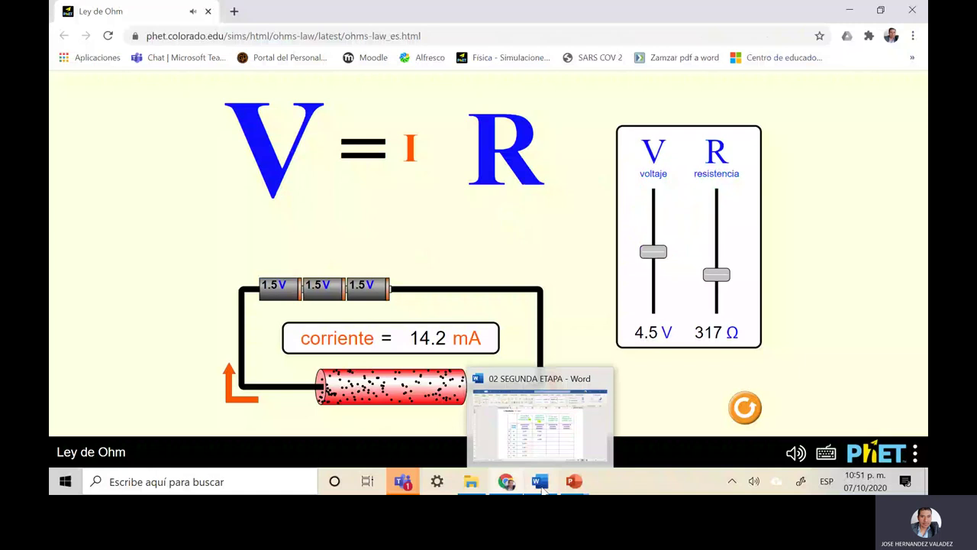
{"action": "left_click", "coordinate": [543, 490]}
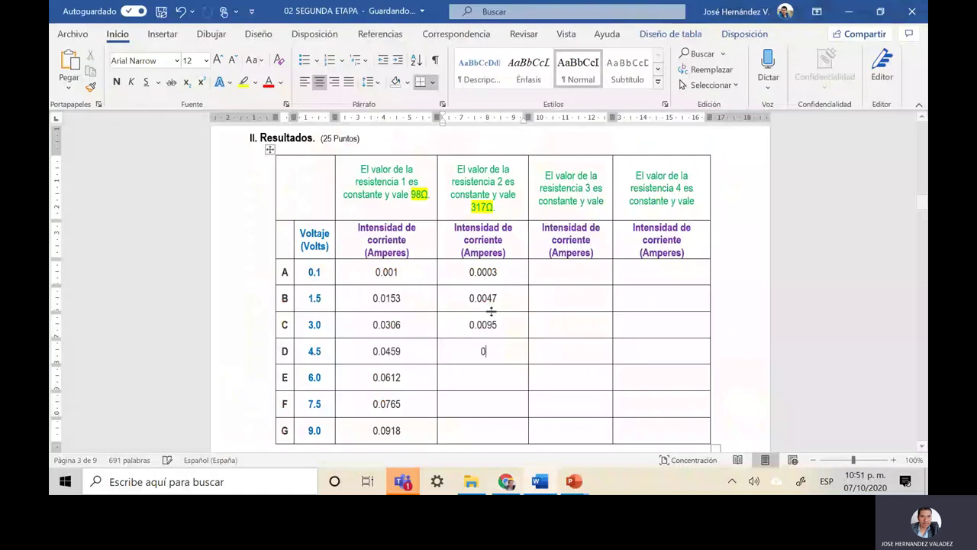
{"action": "type", "text": "0.0142"}
Set the simulator's voltage to 6.0 V in Chrome and enter 0.0189 as row E's resistance 2 current in the Word table
{"action": "left_click", "coordinate": [492, 376]}
{"action": "key", "text": "alt+Tab"}
{"action": "left_click_drag", "start_coordinate": [655, 256], "coordinate": [656, 237]}
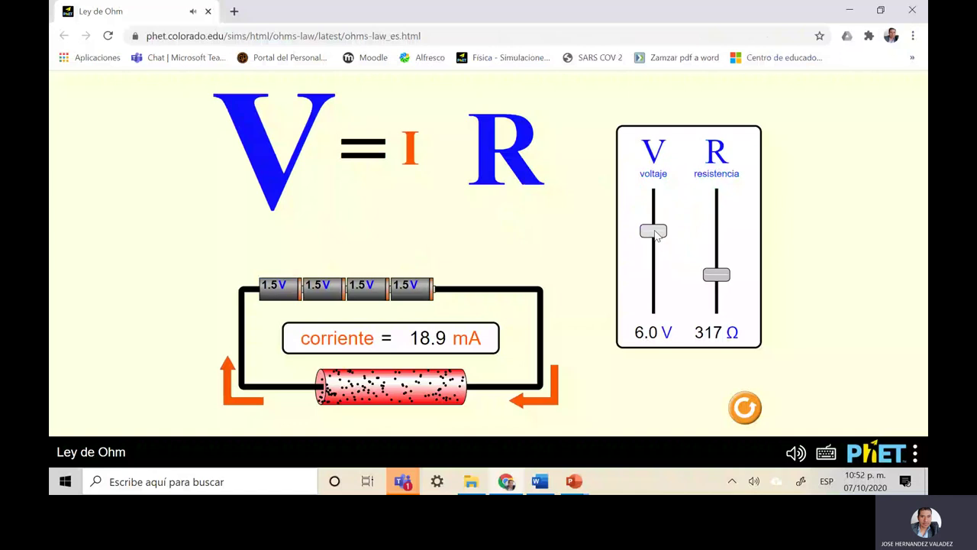
{"action": "key", "text": "alt+Tab"}
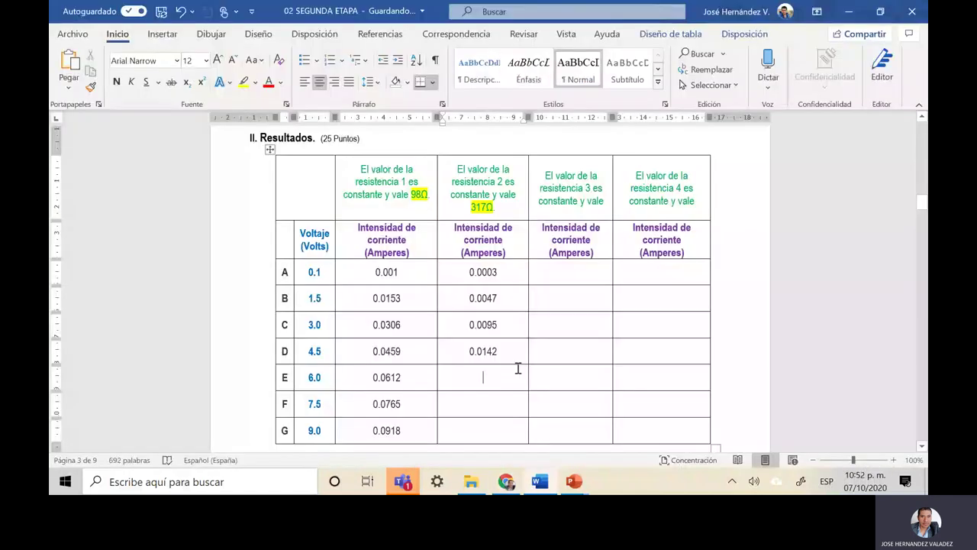
{"action": "type", "text": "0"}
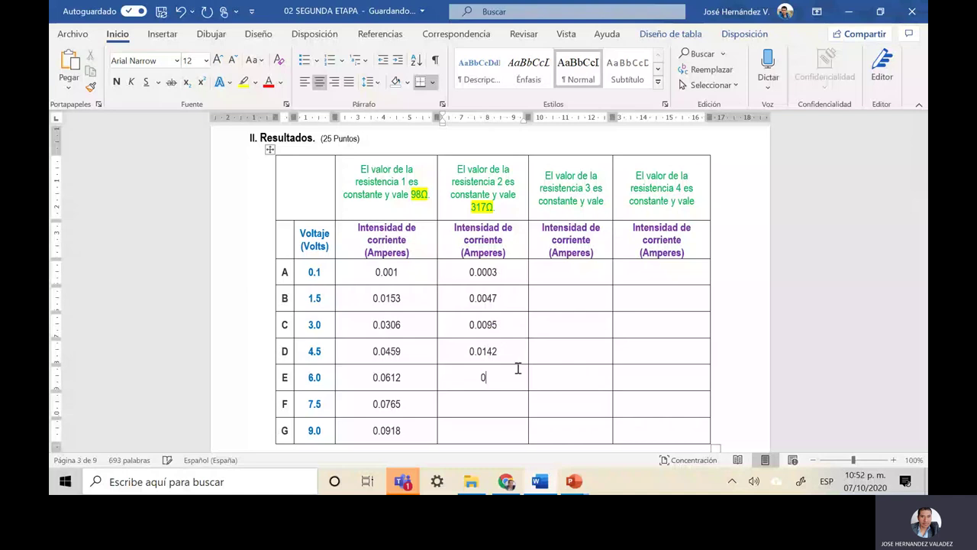
{"action": "type", "text": ".0189"}
Set the simulator's voltage to 7.5 V in Chrome and enter 0.0237 as row F's resistance 2 current in the Word table
{"action": "left_click", "coordinate": [488, 401]}
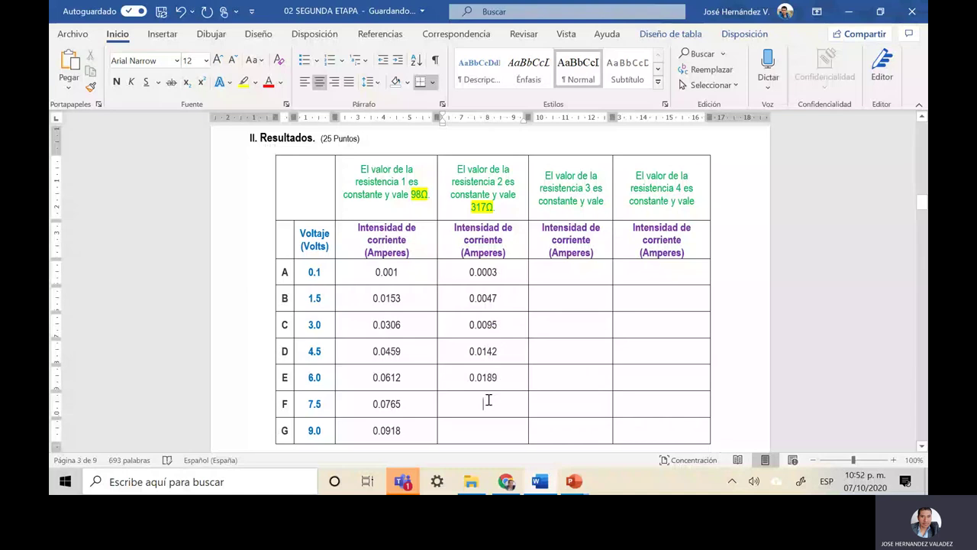
{"action": "mouse_move", "coordinate": [508, 484]}
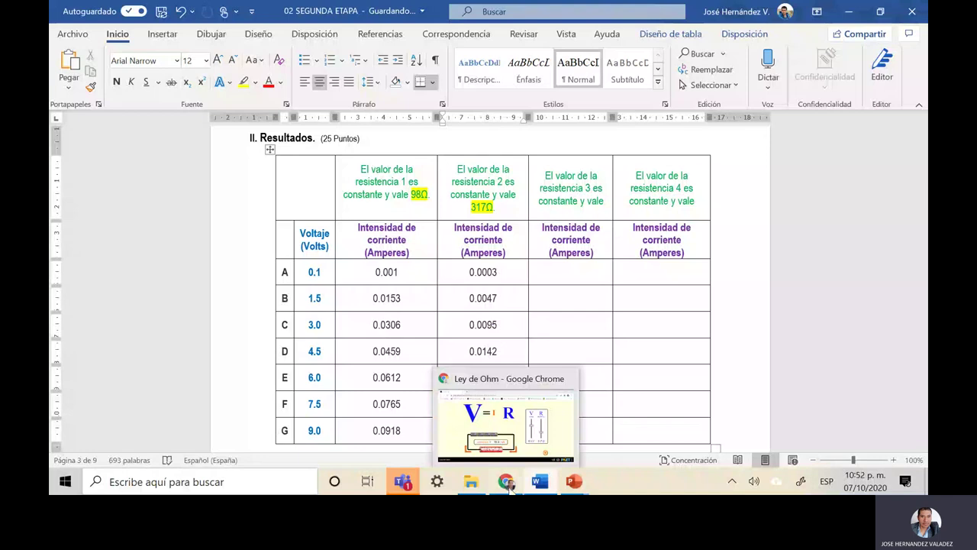
{"action": "left_click", "coordinate": [508, 484]}
{"action": "left_click_drag", "start_coordinate": [663, 230], "coordinate": [669, 217]}
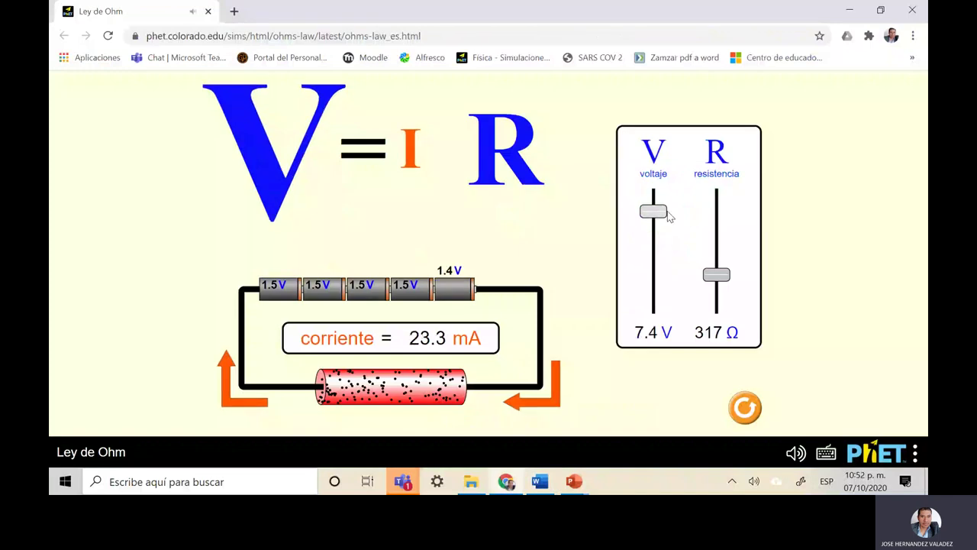
{"action": "left_click_drag", "start_coordinate": [669, 216], "coordinate": [669, 210]}
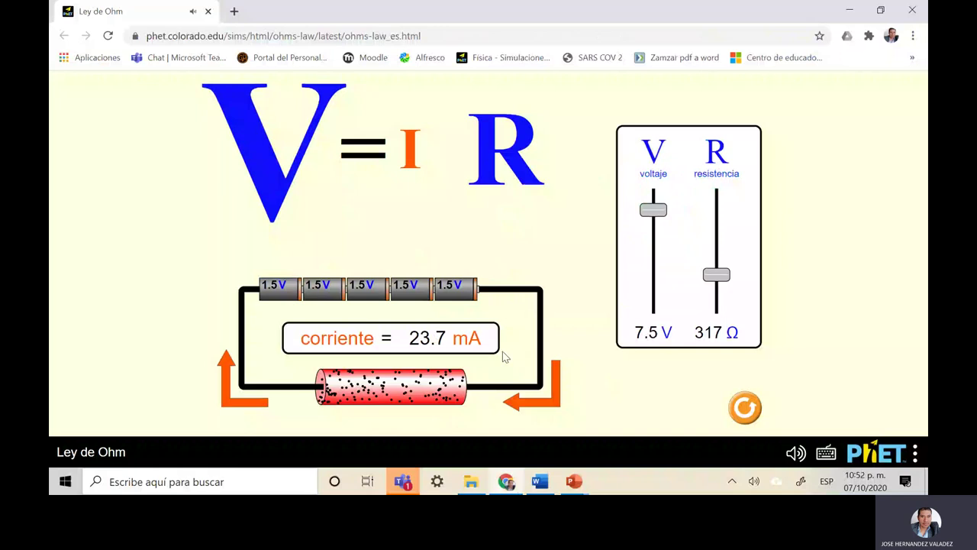
{"action": "mouse_move", "coordinate": [541, 489]}
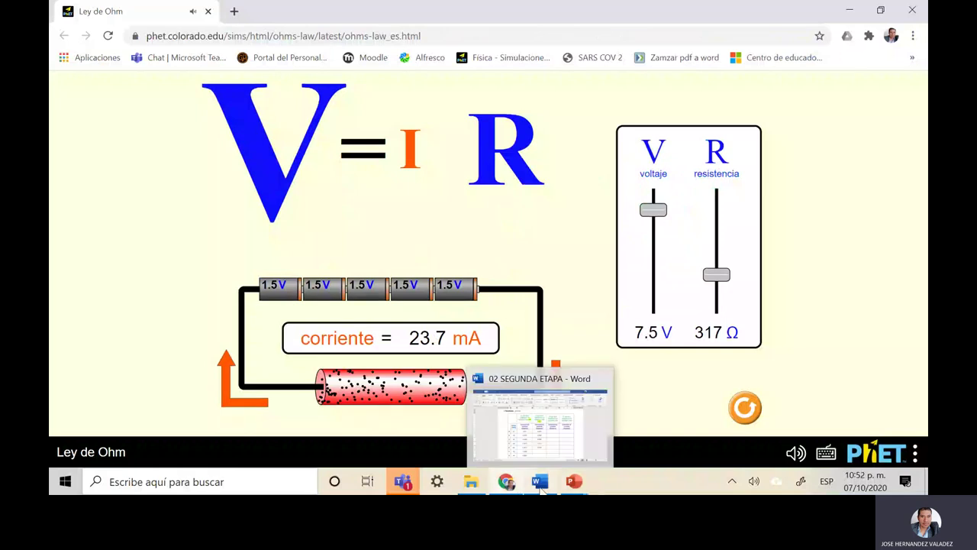
{"action": "left_click", "coordinate": [542, 489]}
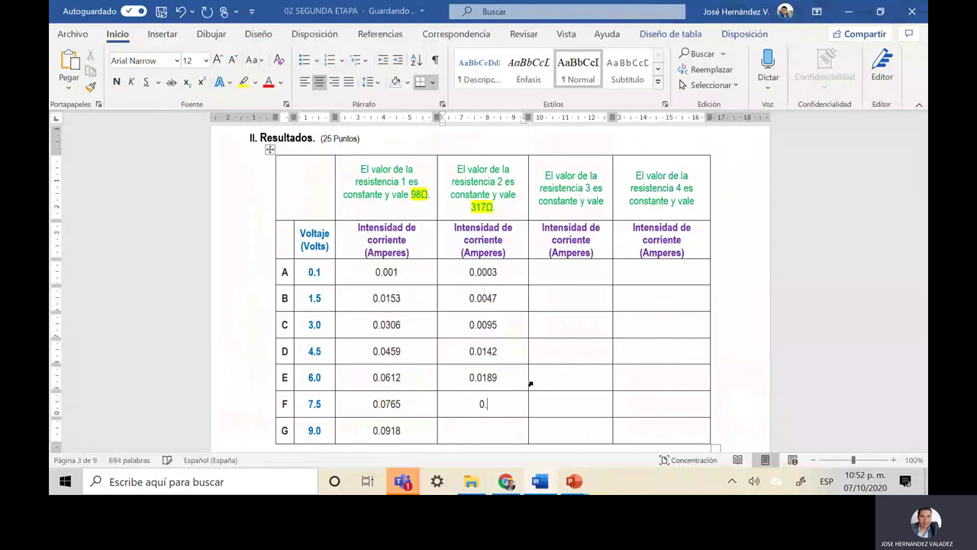
{"action": "type", "text": "0.0237"}
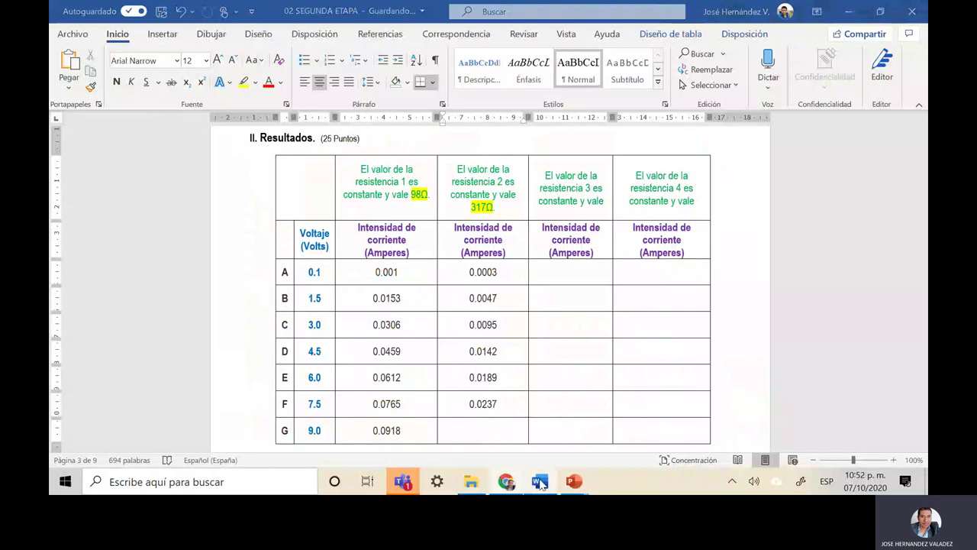
Set the simulator's voltage to 9.0 V in Chrome and enter 0.0284 as row G's resistance 2 current in the Word table
{"action": "left_click", "coordinate": [541, 484]}
{"action": "left_click_drag", "start_coordinate": [653, 210], "coordinate": [654, 189]}
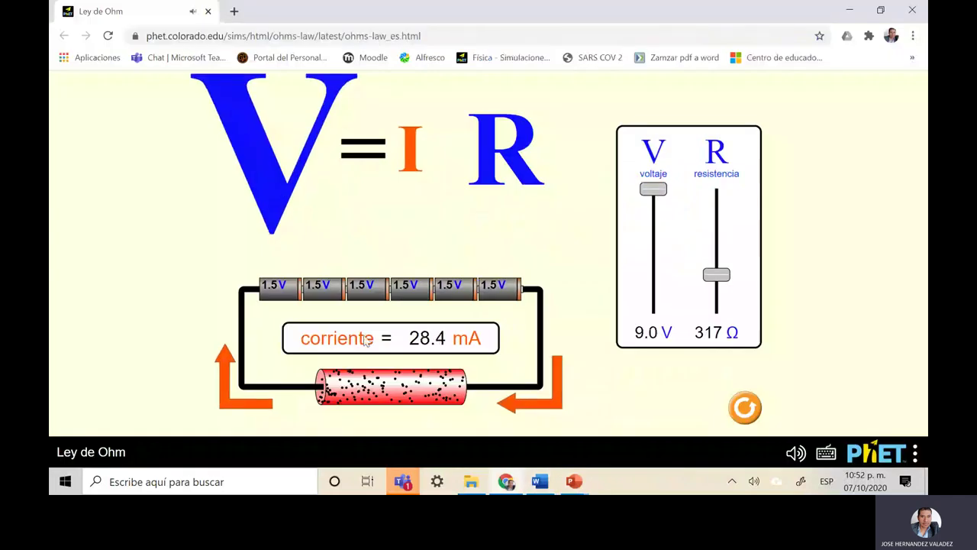
{"action": "left_click", "coordinate": [541, 482]}
{"action": "type", "text": "0.0284"}
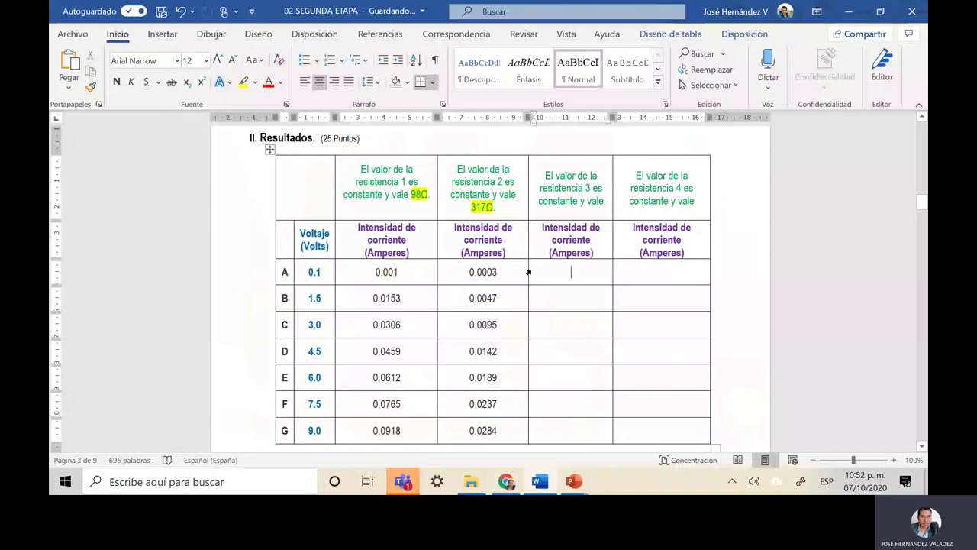
In the Chrome simulator, lower the voltage to 0.1 V and set the resistance to 584 Ω
{"action": "mouse_move", "coordinate": [510, 483]}
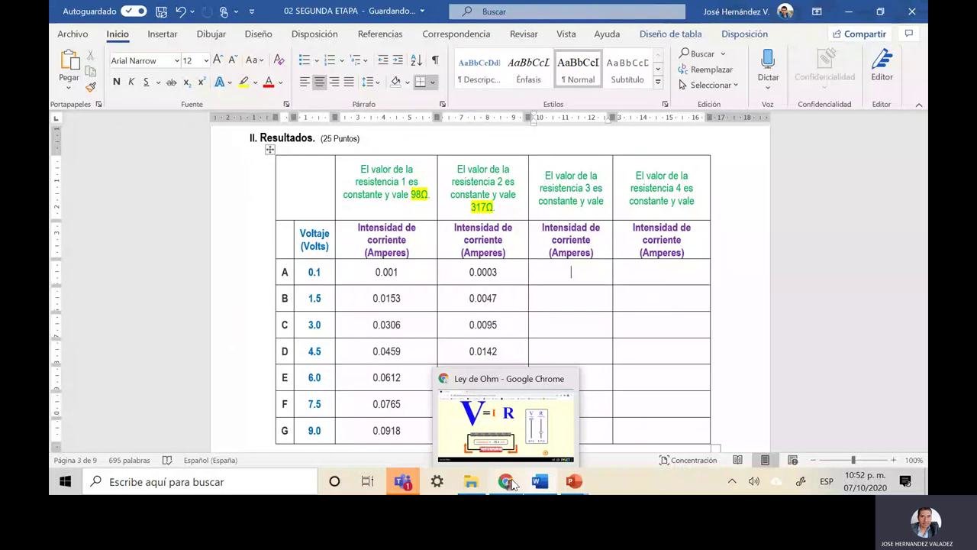
{"action": "left_click", "coordinate": [512, 484]}
{"action": "left_click_drag", "start_coordinate": [653, 189], "coordinate": [653, 313]}
{"action": "left_click_drag", "start_coordinate": [716, 273], "coordinate": [729, 248]}
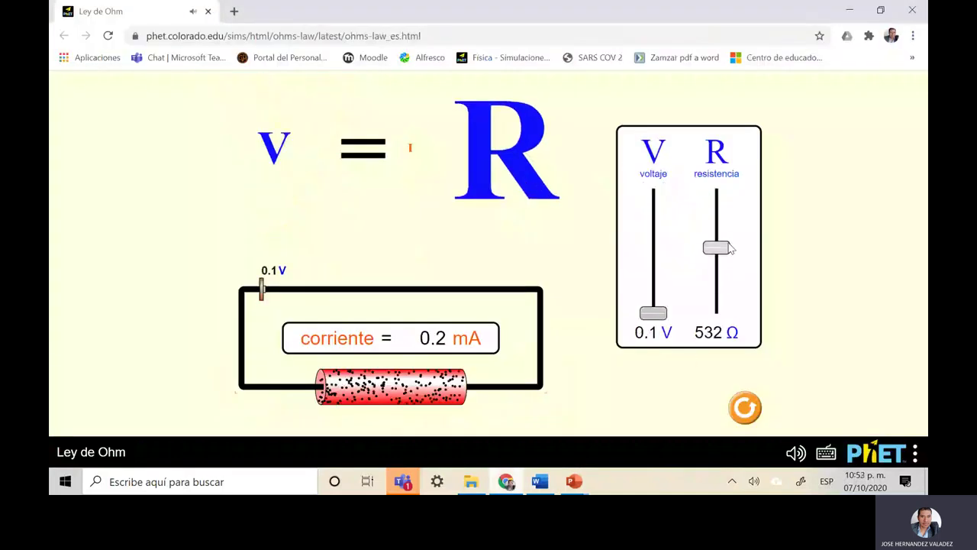
{"action": "mouse_move", "coordinate": [729, 248]}
{"action": "left_mouse_down"}
{"action": "mouse_move", "coordinate": [724, 224]}
{"action": "mouse_move", "coordinate": [727, 245]}
{"action": "left_mouse_up"}
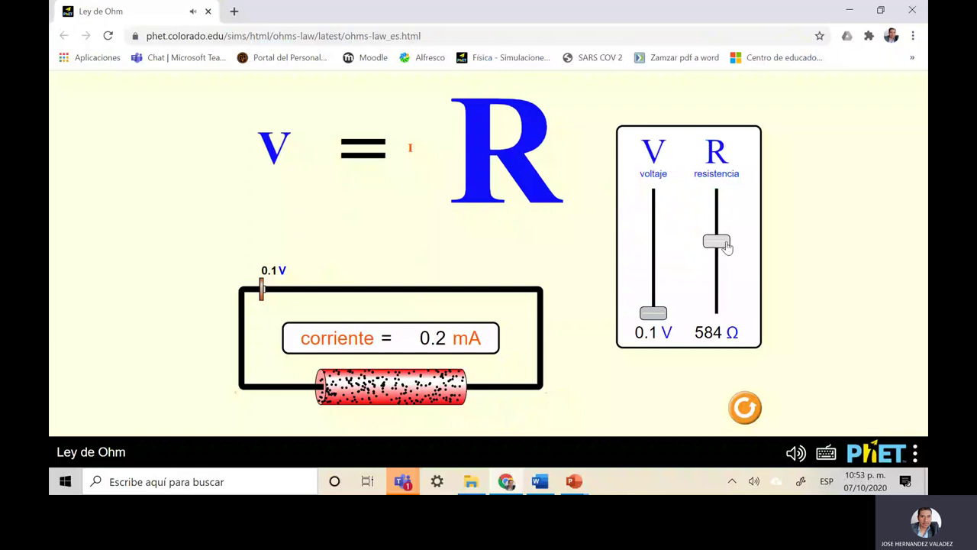
Copy the highlighted 317Ω into the resistance 3 header of the Word table, change its number to 584, and highlight it in yellow
{"action": "left_click", "coordinate": [538, 492]}
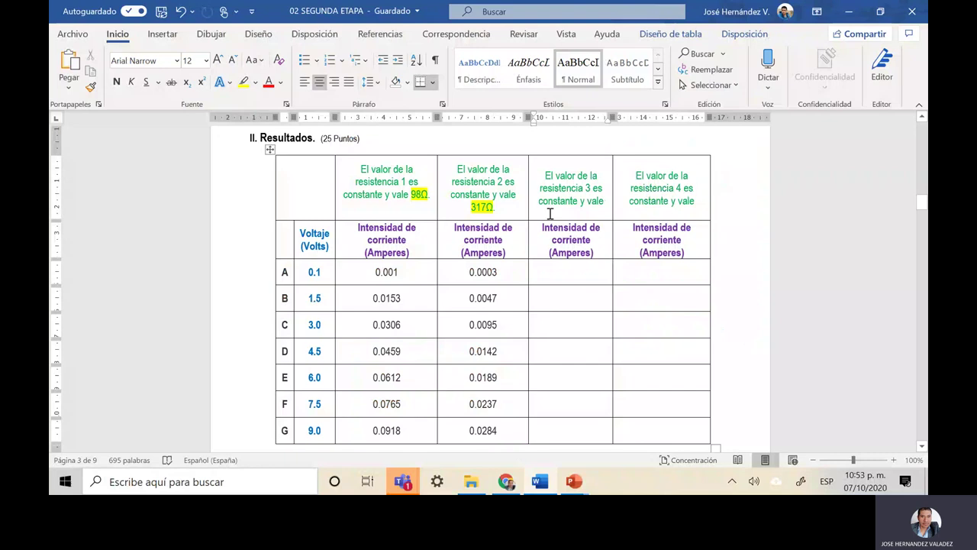
{"action": "left_click_drag", "start_coordinate": [504, 208], "coordinate": [471, 208]}
{"action": "key", "text": "ctrl+c"}
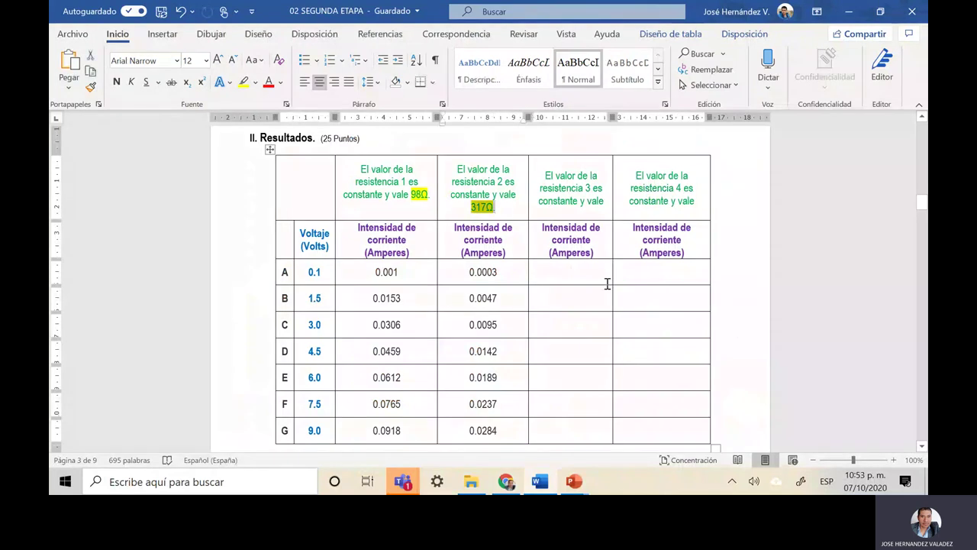
{"action": "left_click", "coordinate": [604, 201]}
{"action": "key", "text": "ctrl+v"}
{"action": "key", "text": "Left"}
{"action": "key", "text": "Left"}
{"action": "key", "text": "BackSpace"}
{"action": "key", "text": "BackSpace"}
{"action": "key", "text": "BackSpace"}
{"action": "type", "text": "584"}
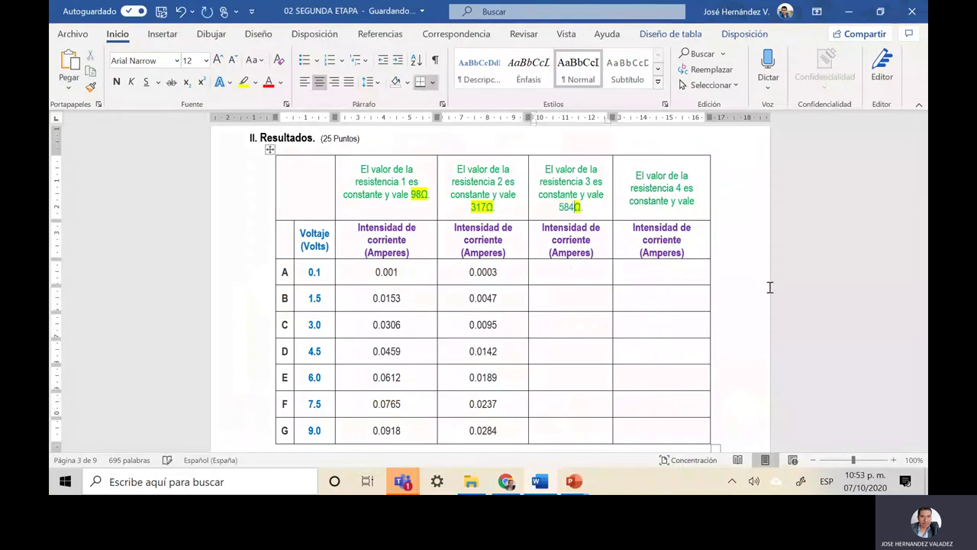
{"action": "key", "text": "ctrl+shift+Left"}
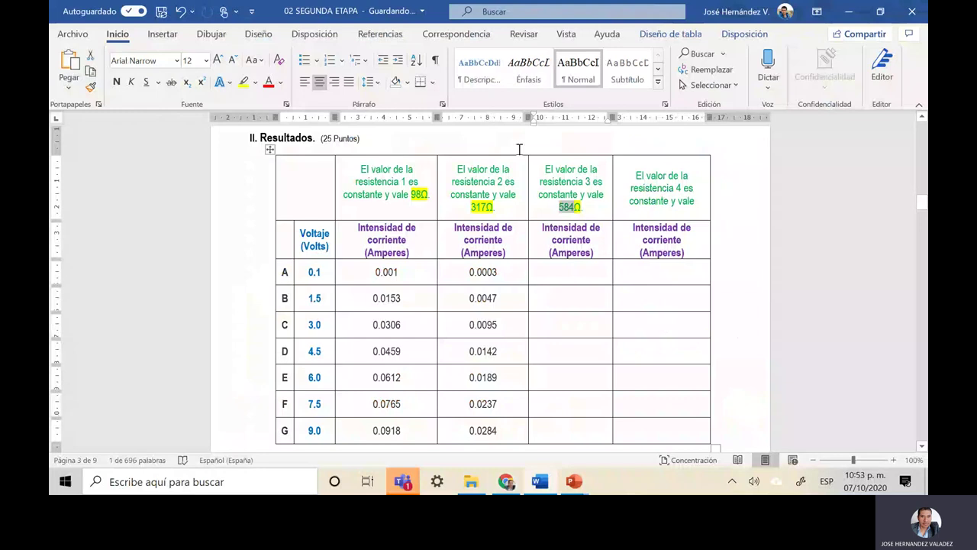
{"action": "left_click", "coordinate": [587, 291]}
Check the simulator's current in Chrome and enter 0.0002 in row A of the resistance 3 column in Word
{"action": "left_click", "coordinate": [572, 280]}
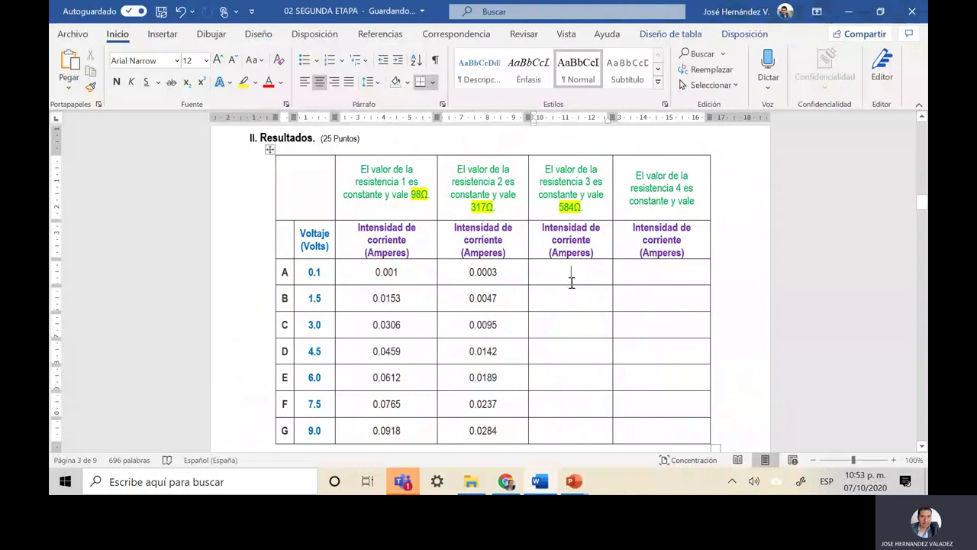
{"action": "mouse_move", "coordinate": [529, 479]}
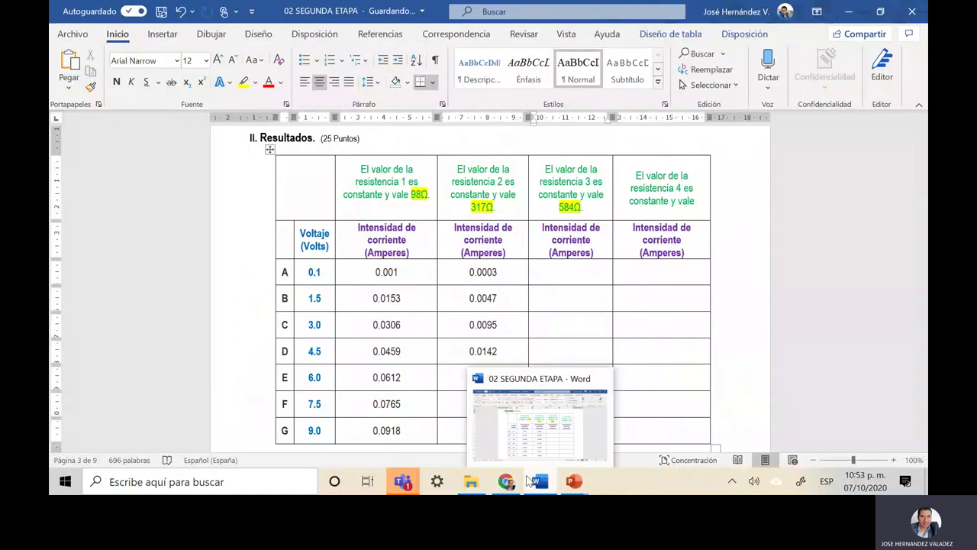
{"action": "left_click", "coordinate": [512, 481]}
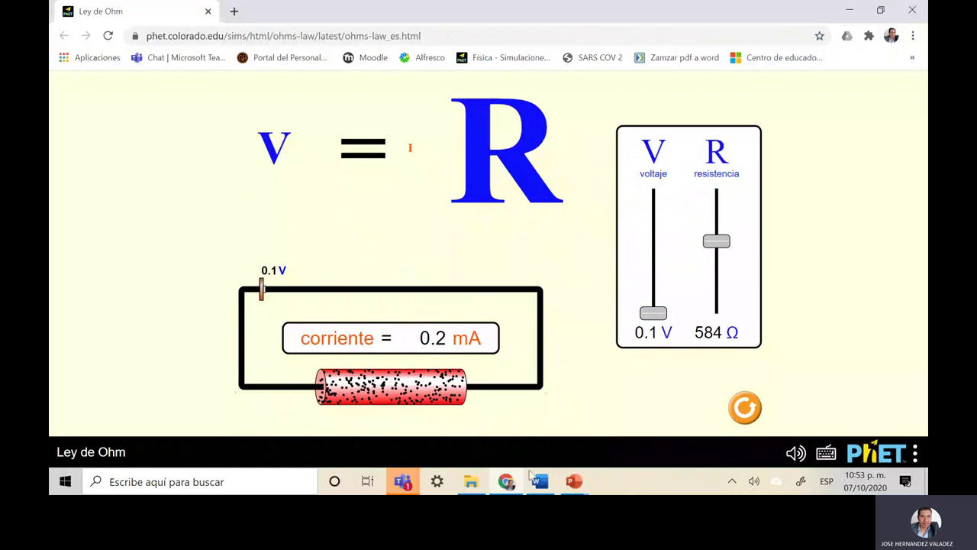
{"action": "left_click", "coordinate": [537, 481]}
{"action": "type", "text": "0.0002"}
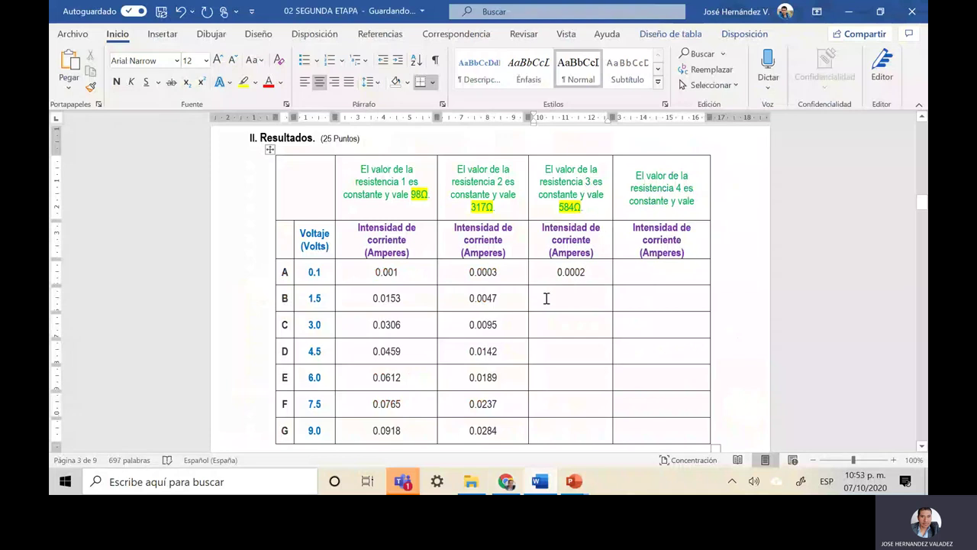
Set the simulator's voltage to 1.5 V in Chrome and enter 0.0026 as row B's resistance 3 current in the Word table
{"action": "left_click", "coordinate": [575, 304]}
{"action": "key", "text": "alt+Tab"}
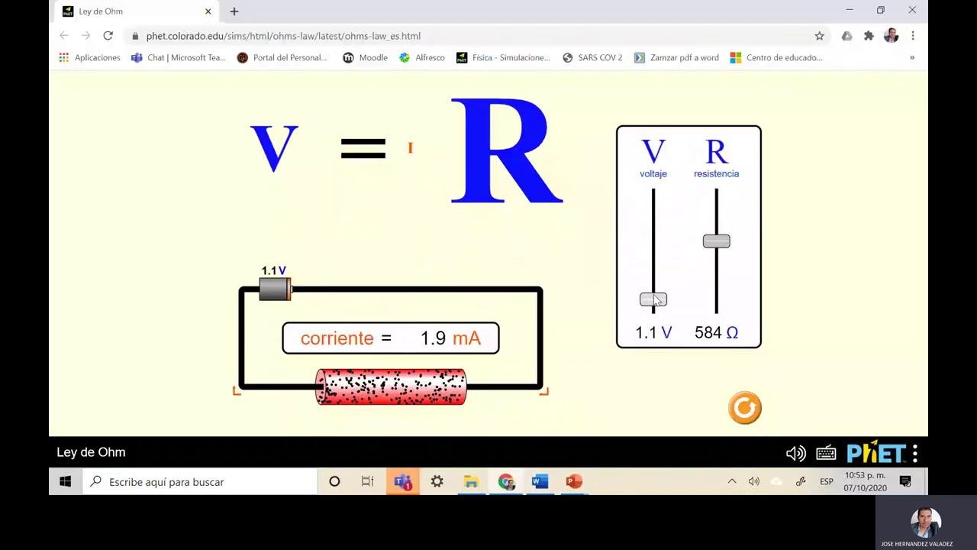
{"action": "left_click_drag", "start_coordinate": [654, 300], "coordinate": [654, 292]}
{"action": "key", "text": "alt+Tab"}
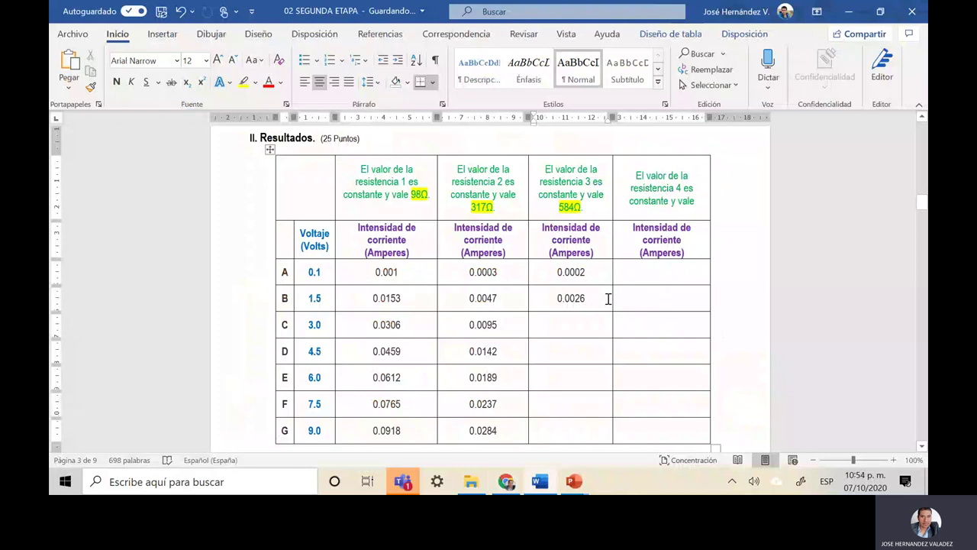
Enter 0.0051 and 0.0077 as the resistance 3 currents for rows C and D in the Word table
{"action": "type", "text": "0.0051 0.0077"}
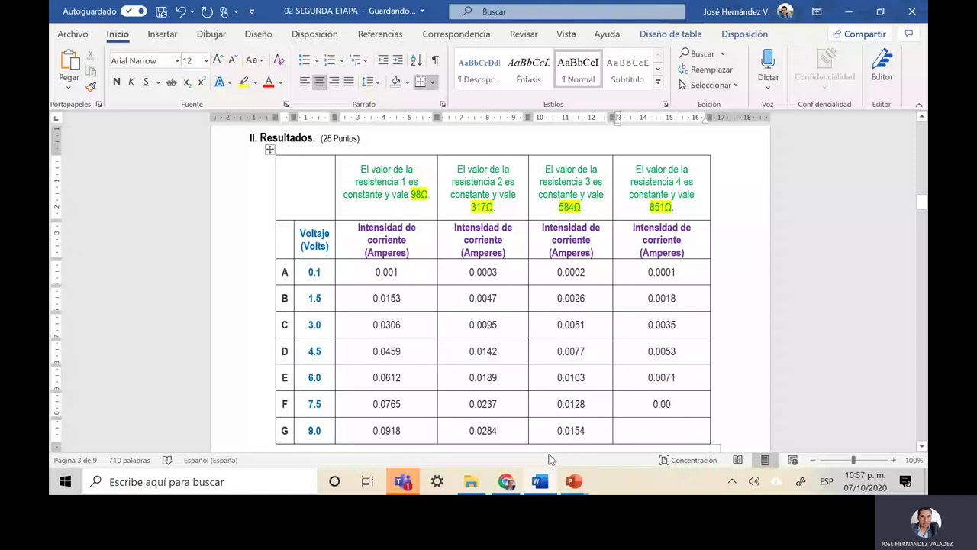
Check the simulator's current at 7.5 V in Chrome and enter 0.0088 in row F of the resistance 4 column in Word
{"action": "key", "text": "alt+Tab"}
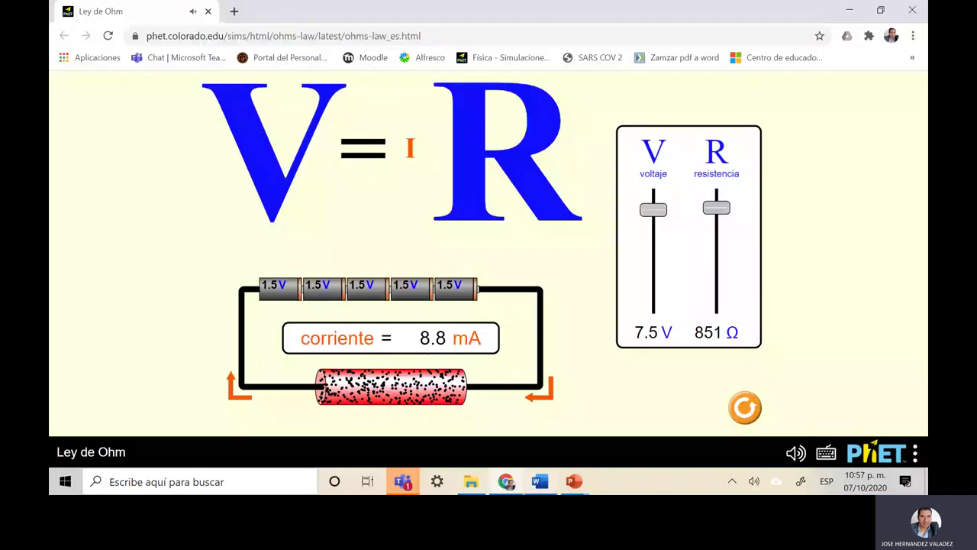
{"action": "mouse_move", "coordinate": [542, 486]}
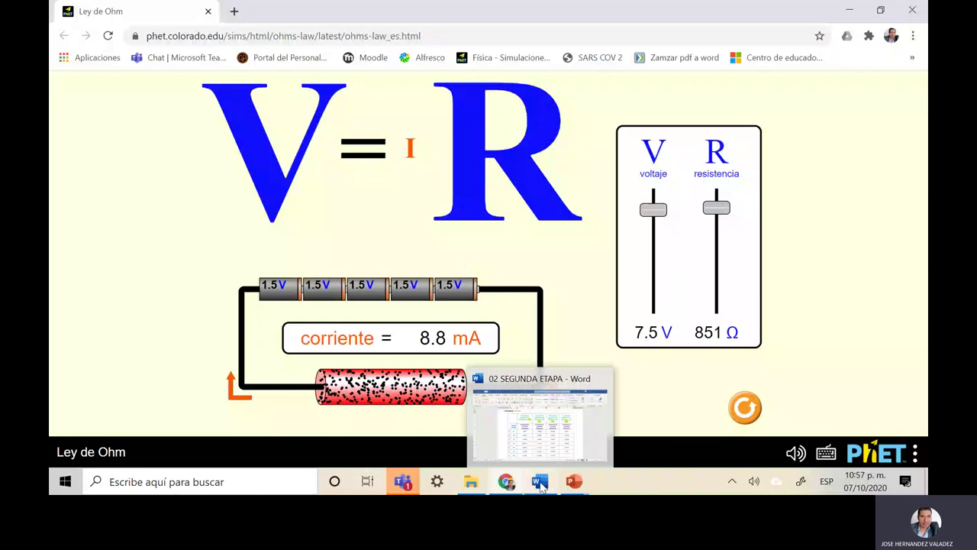
{"action": "left_click", "coordinate": [541, 483]}
Set the simulator's voltage to 9.0 V in Chrome and enter 0.0106 as row G's resistance 4 current in the Word table
{"action": "mouse_move", "coordinate": [514, 483]}
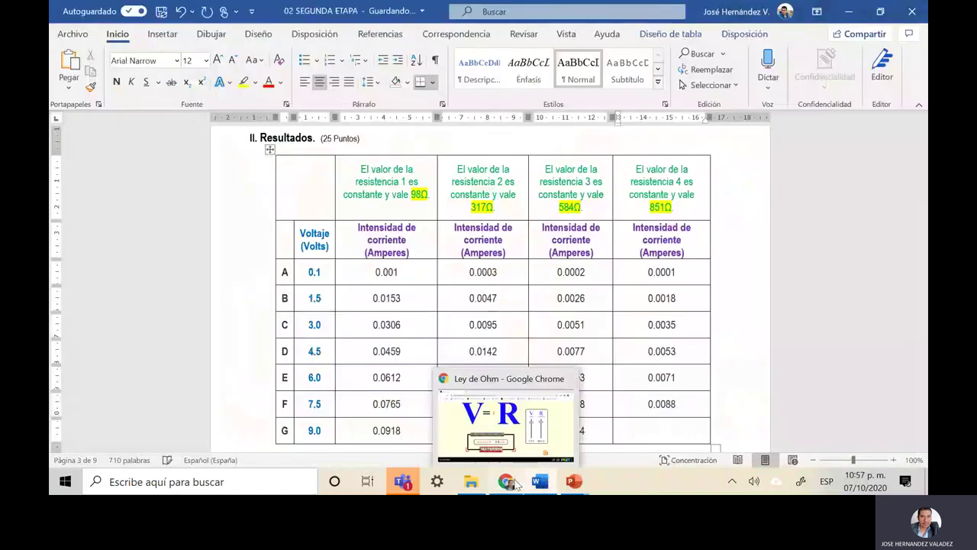
{"action": "left_click", "coordinate": [516, 484]}
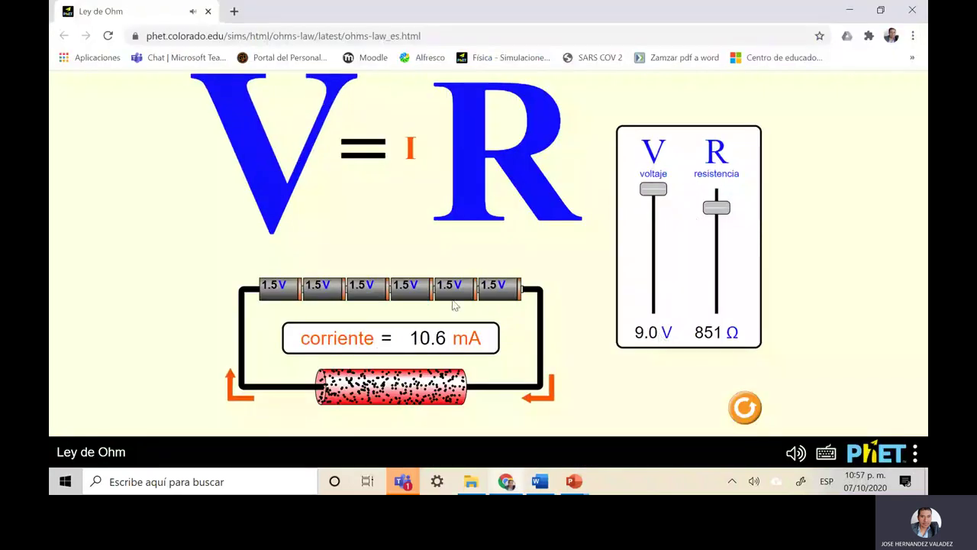
{"action": "left_click", "coordinate": [540, 481]}
{"action": "type", "text": "0.0106"}
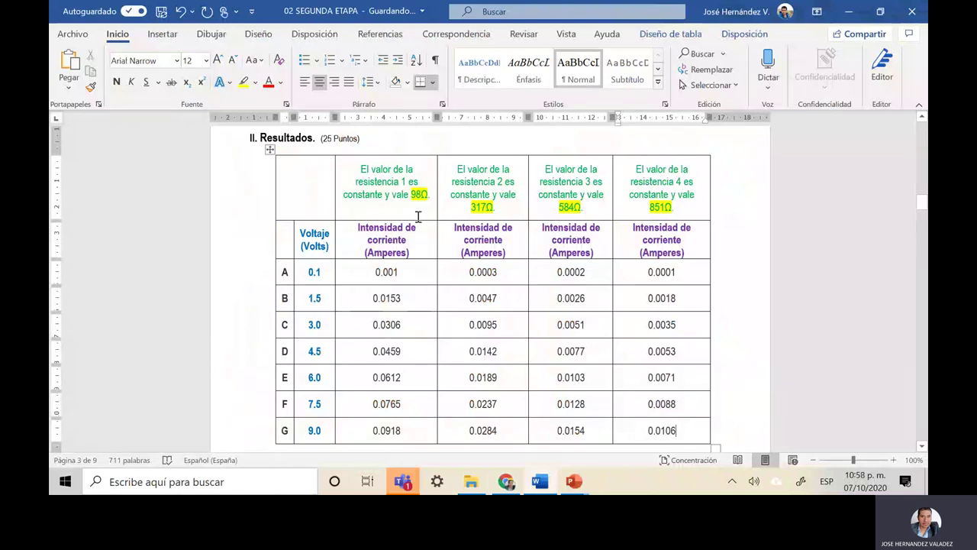
Move the paragraph citing the PhET simulator's web address from the next page to just below the results table, with a blank line above it
{"action": "scroll", "coordinate": [358, 221], "scroll_direction": "down", "scroll_amount": 2}
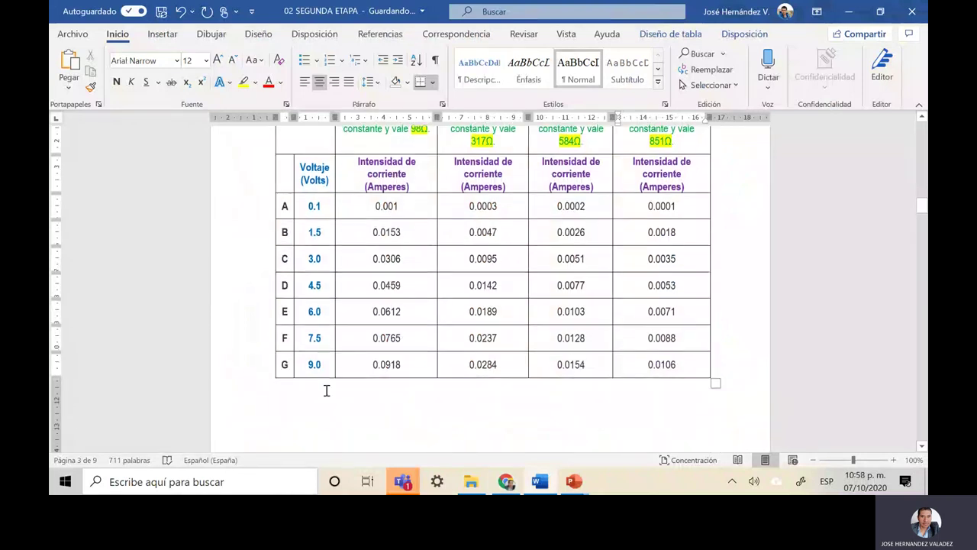
{"action": "left_click", "coordinate": [326, 390]}
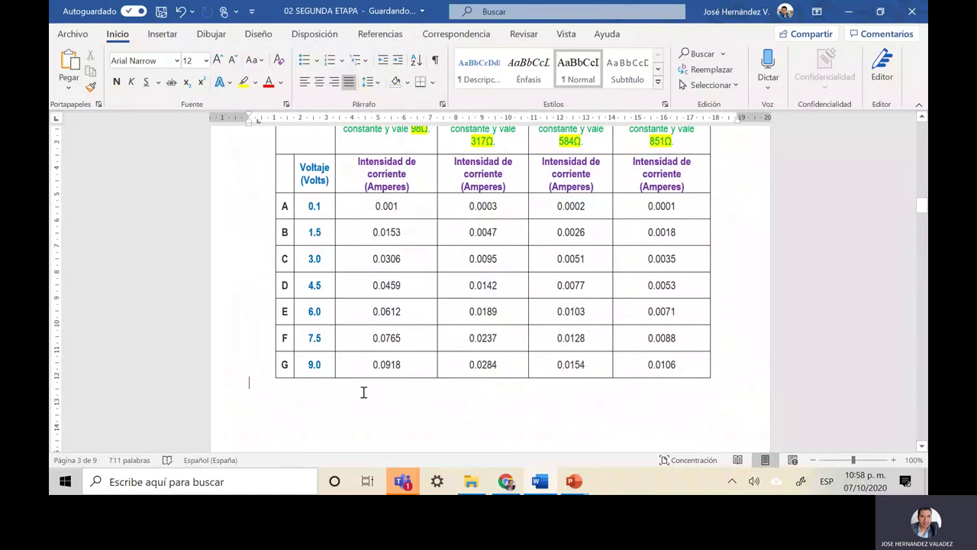
{"action": "scroll", "coordinate": [363, 392], "scroll_direction": "down", "scroll_amount": 10}
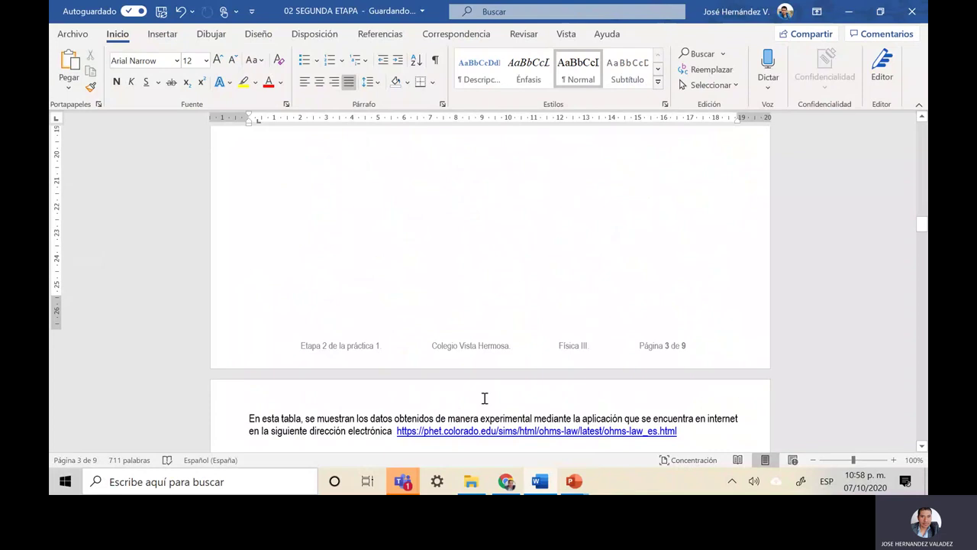
{"action": "triple_click", "coordinate": [484, 398]}
{"action": "key", "text": "ctrl+c"}
{"action": "key", "text": "Delete"}
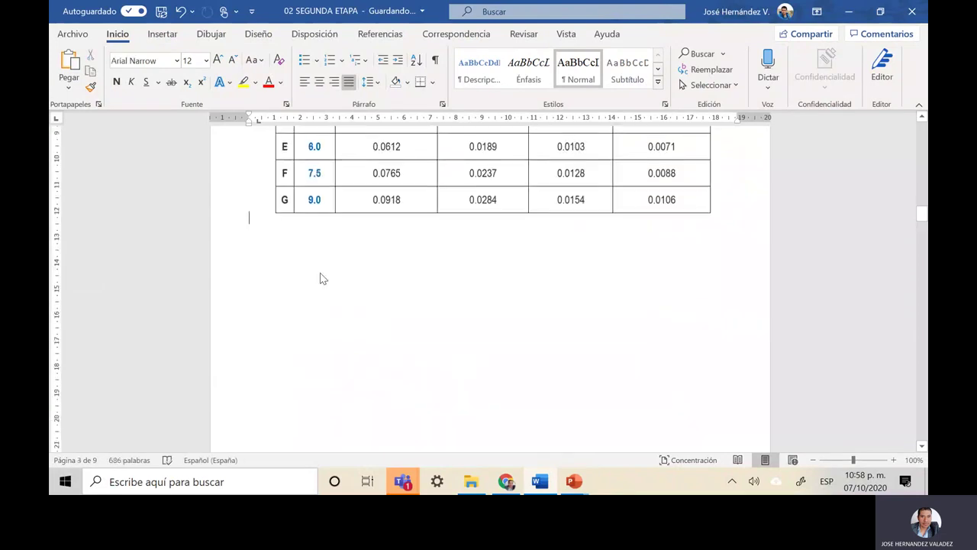
{"action": "key", "text": "ctrl+v"}
{"action": "left_click", "coordinate": [245, 215]}
{"action": "key", "text": "Return"}
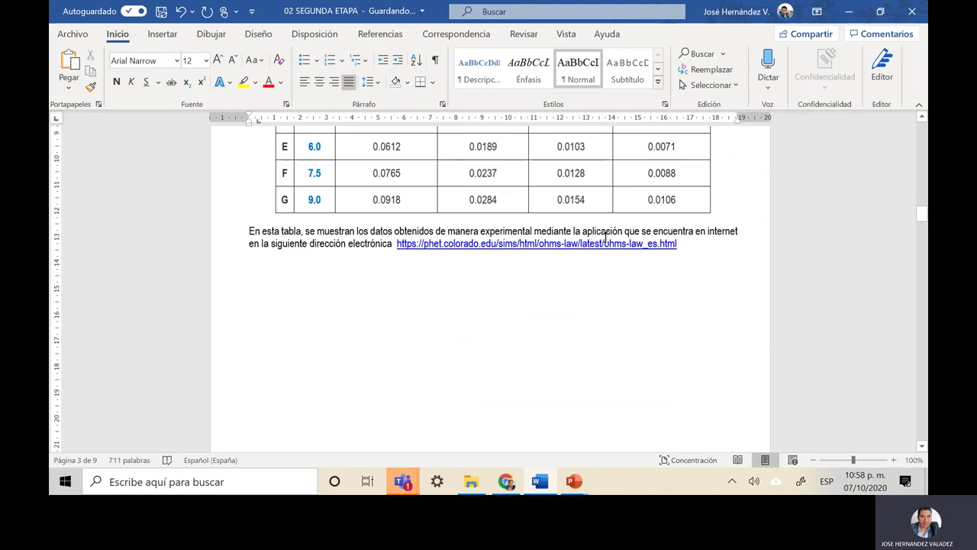
Review the whole results table, from its resistance headers down to the source paragraph beneath it
{"action": "scroll", "coordinate": [608, 238], "scroll_direction": "up", "scroll_amount": 2}
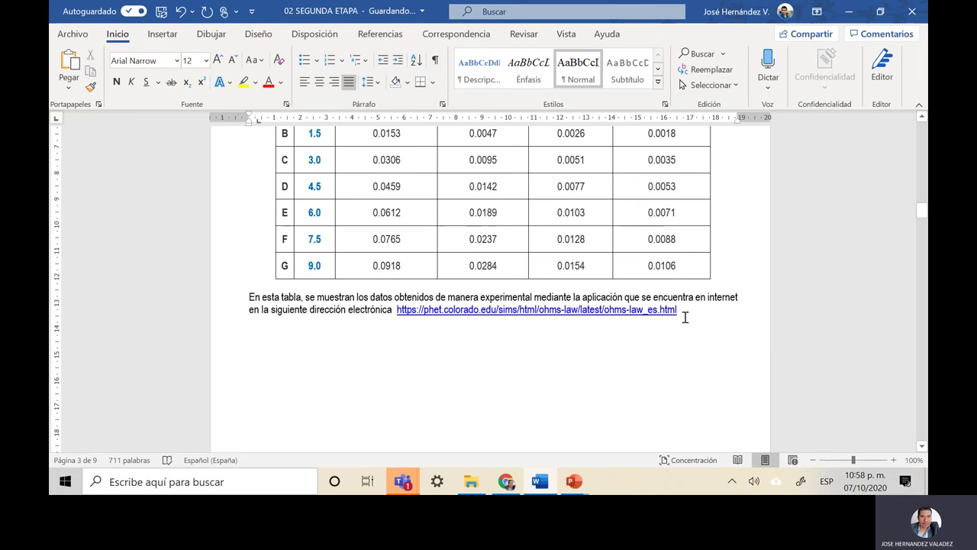
{"action": "scroll", "coordinate": [521, 328], "scroll_direction": "up", "scroll_amount": 3}
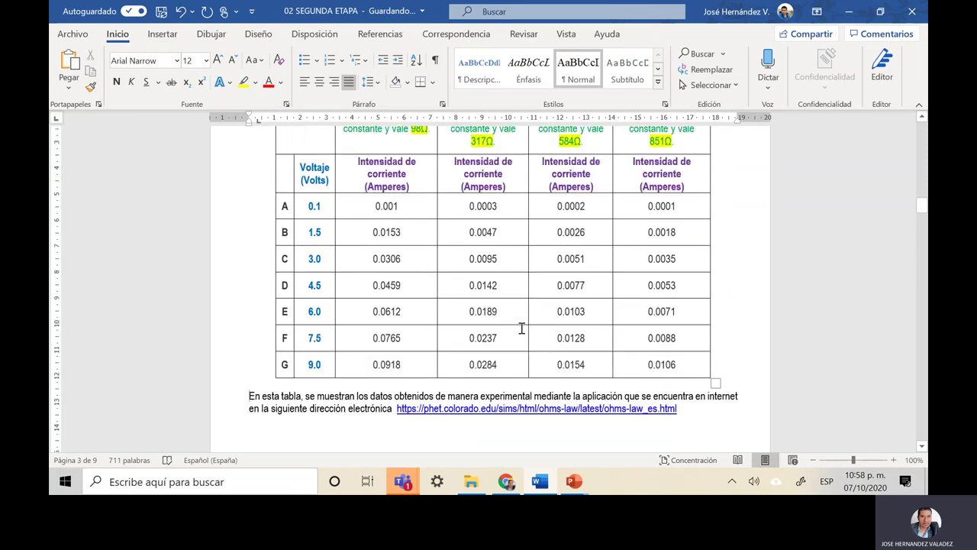
{"action": "scroll", "coordinate": [521, 328], "scroll_direction": "up", "scroll_amount": 1}
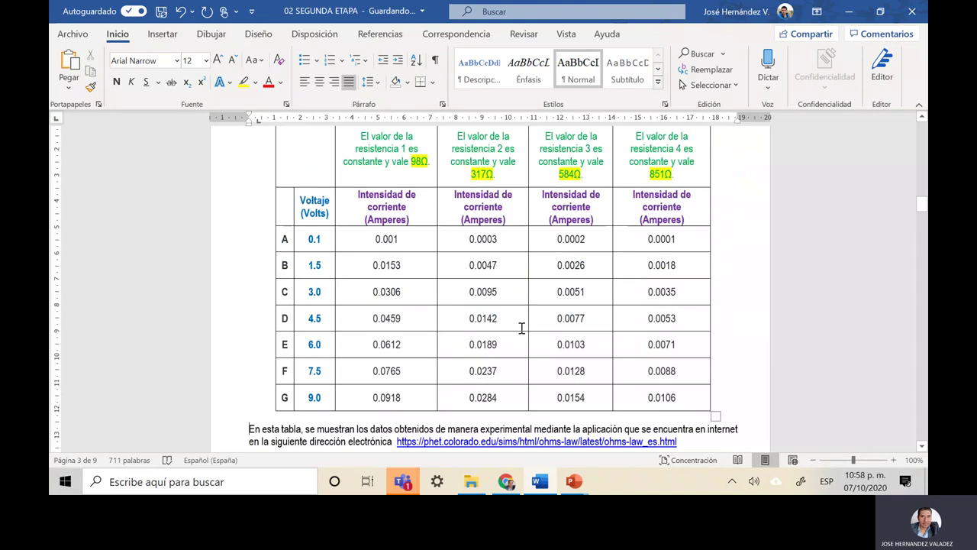
{"action": "scroll", "coordinate": [521, 328], "scroll_direction": "up", "scroll_amount": 1}
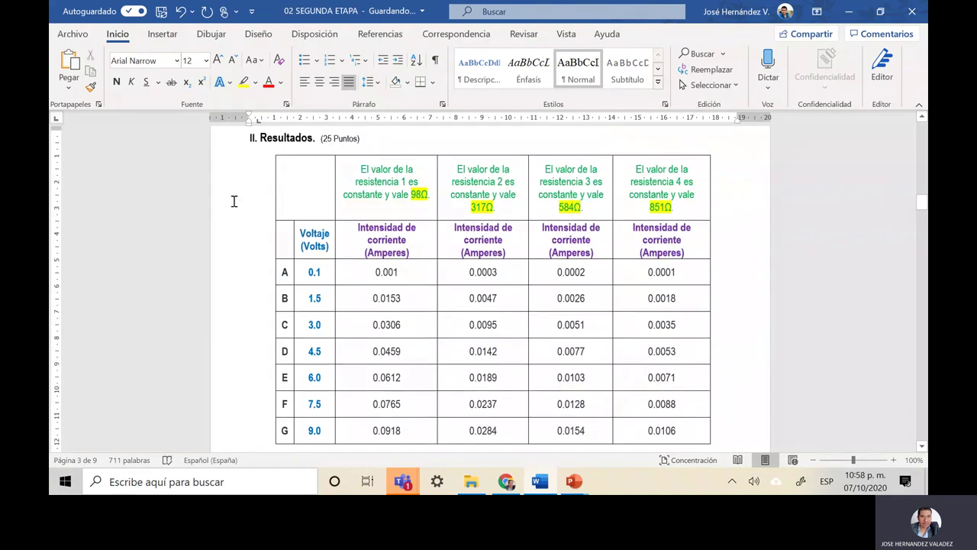
{"action": "scroll", "coordinate": [234, 201], "scroll_direction": "down", "scroll_amount": 1, "text": "ctrl"}
{"action": "scroll", "coordinate": [542, 316], "scroll_direction": "down", "scroll_amount": 1, "text": "ctrl"}
{"action": "scroll", "coordinate": [541, 316], "scroll_direction": "down", "scroll_amount": 1}
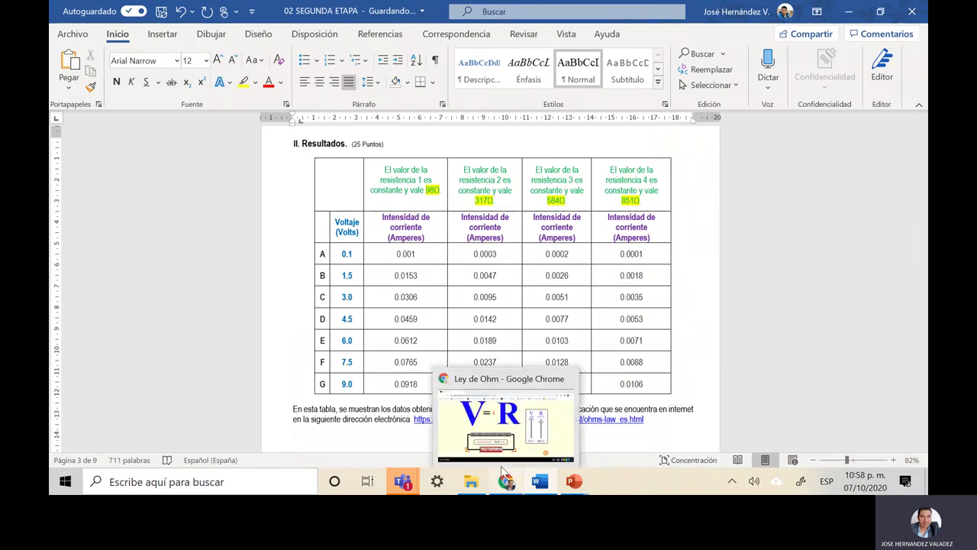
Switch to the "General" meeting window in Microsoft Teams and open its list of additional meeting actions
{"action": "mouse_move", "coordinate": [411, 489]}
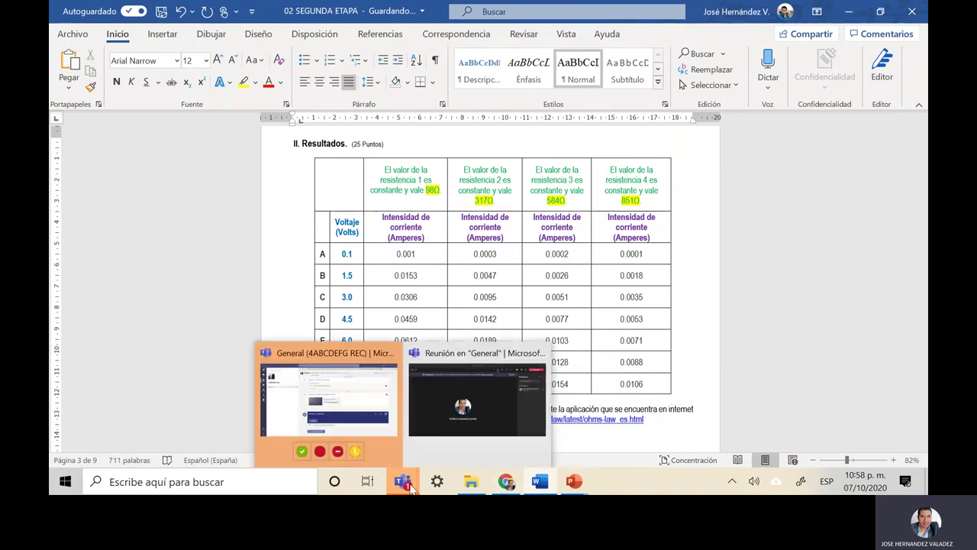
{"action": "left_click", "coordinate": [435, 442]}
{"action": "left_click", "coordinate": [689, 74]}
{"action": "left_click", "coordinate": [704, 42]}
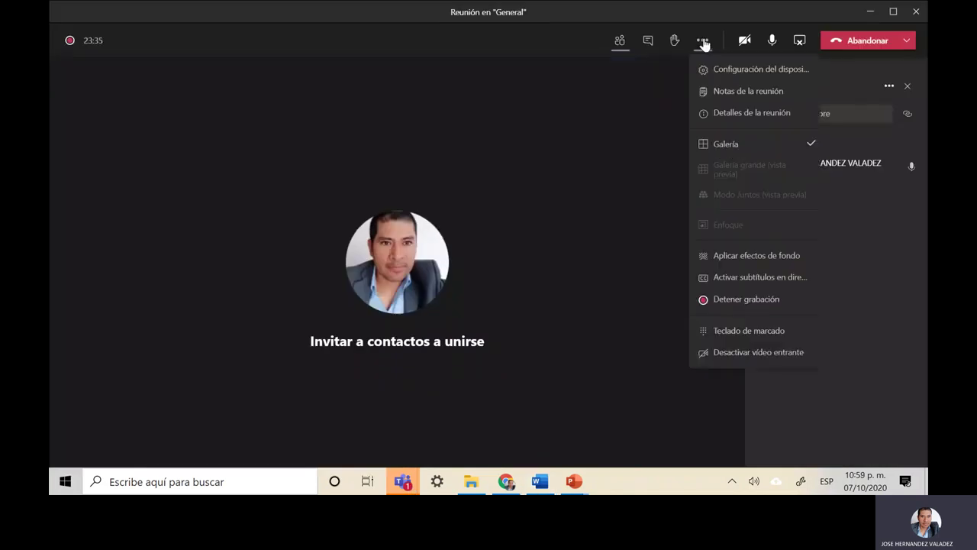